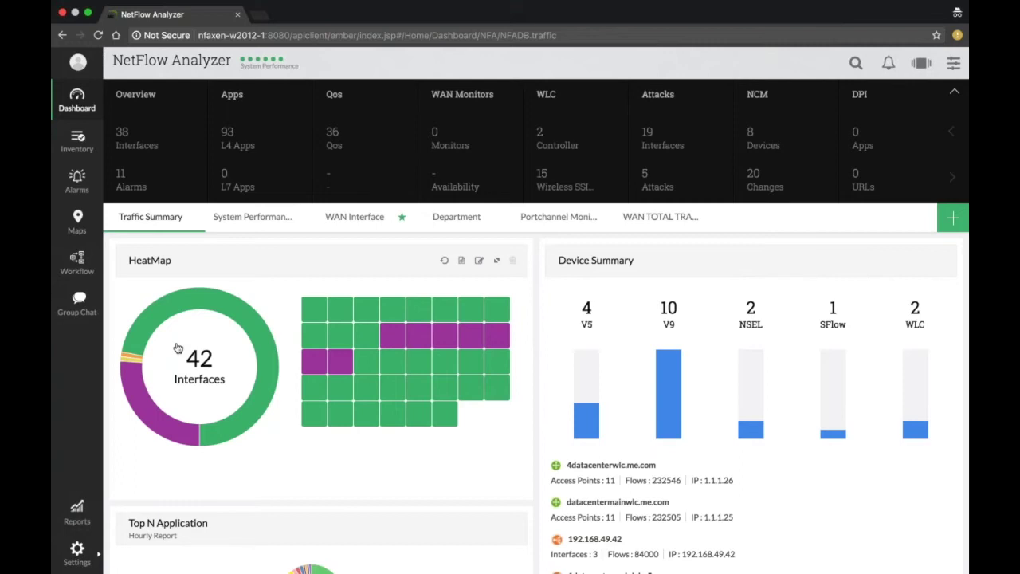
Review the Traffic Summary dashboard's widgets, from the interface HeatMap and device summary down to recent alarms and top conversations
mouse_move(170, 312)
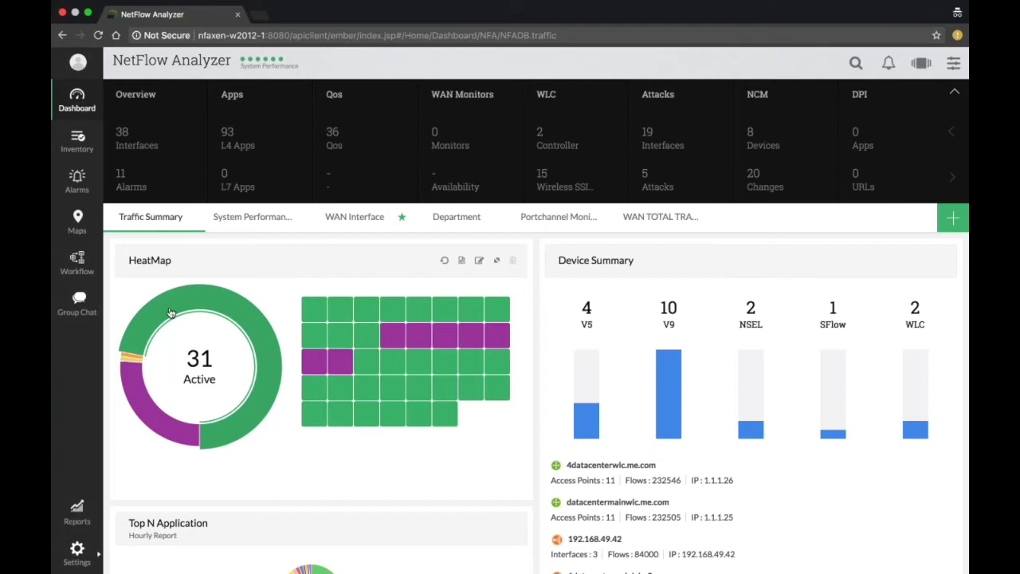
mouse_move(124, 364)
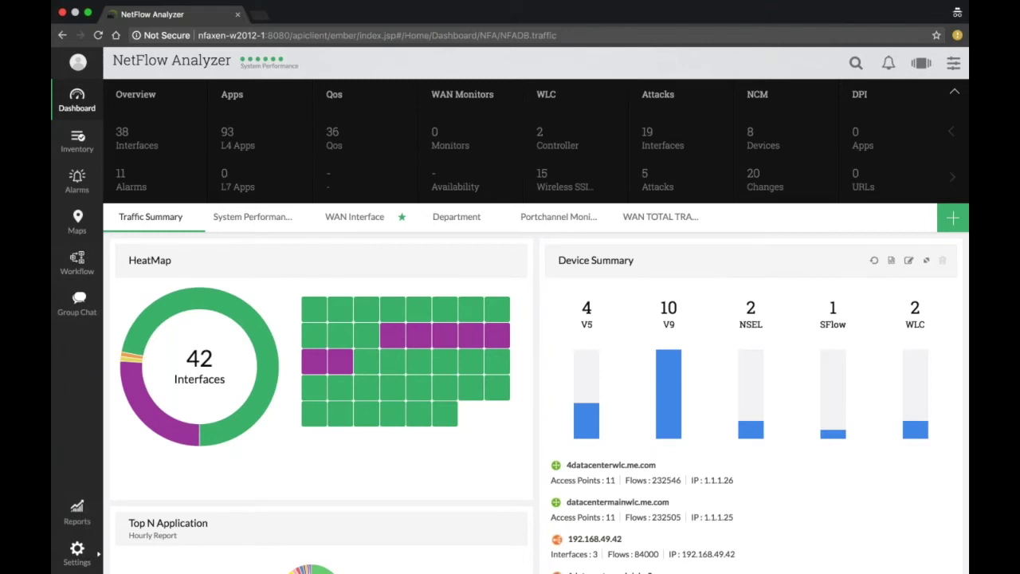
scroll(536, 319, down, 5)
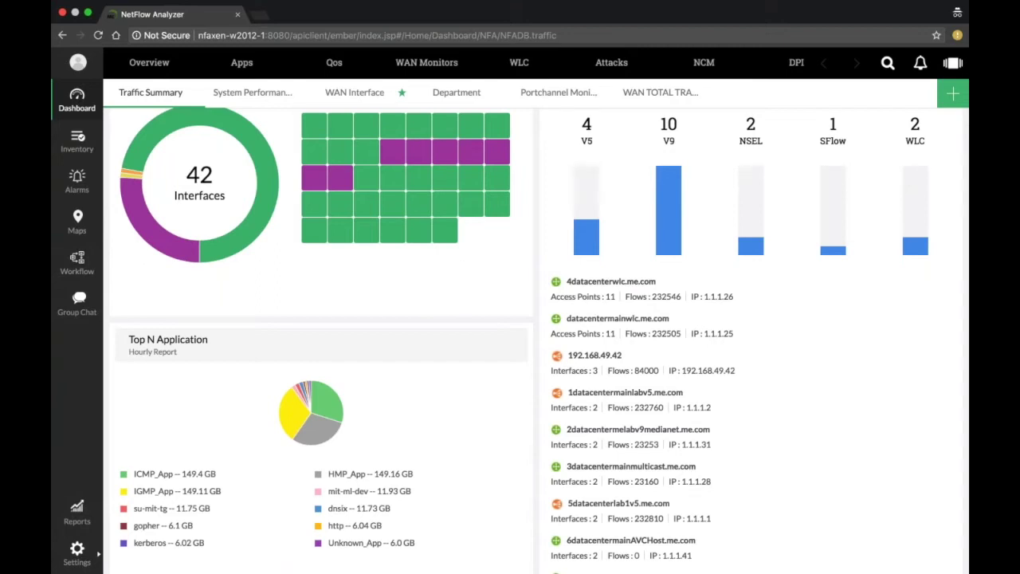
scroll(536, 341, down, 10)
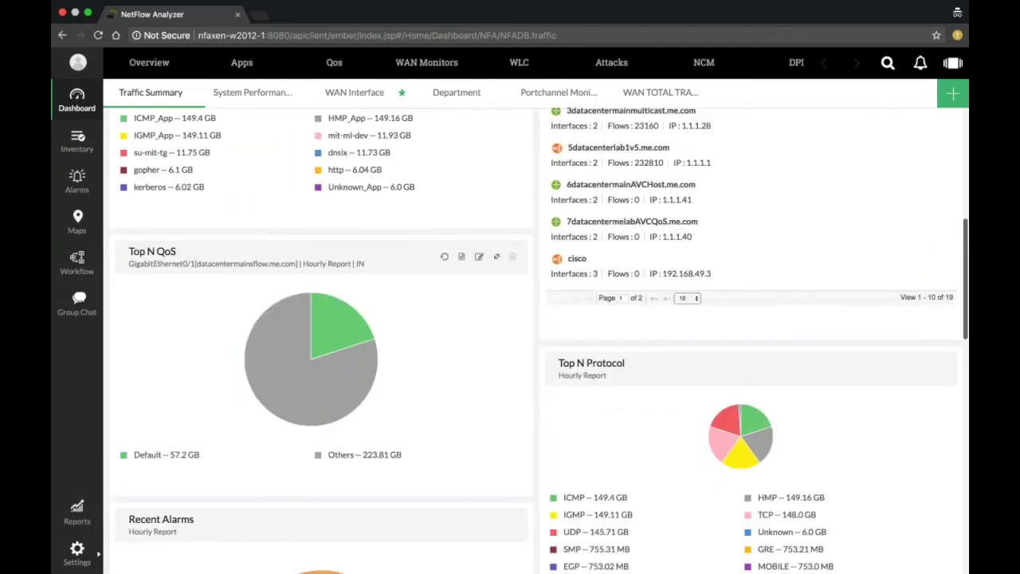
scroll(551, 321, down, 3)
scroll(551, 321, down, 4)
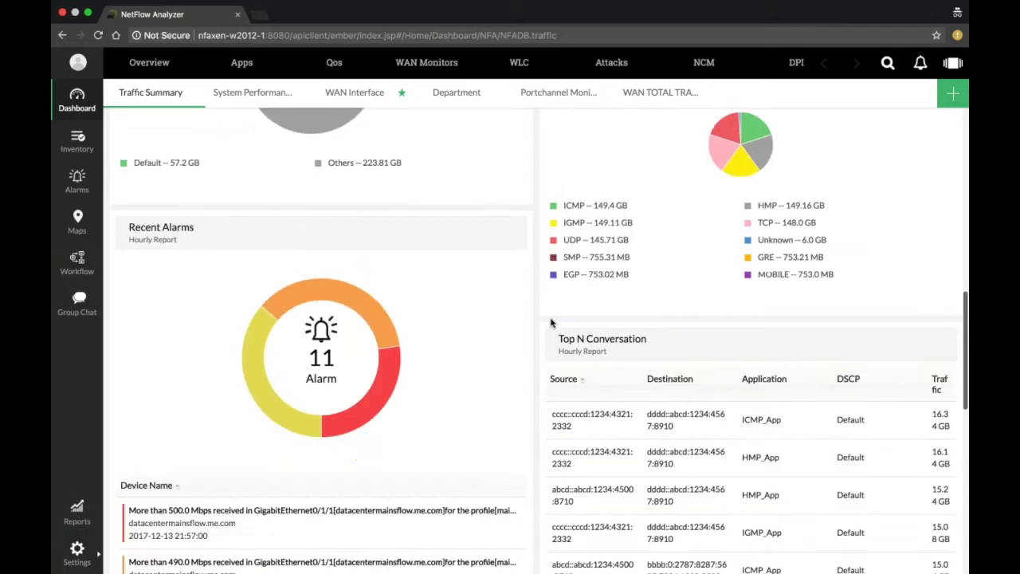
scroll(551, 321, down, 6)
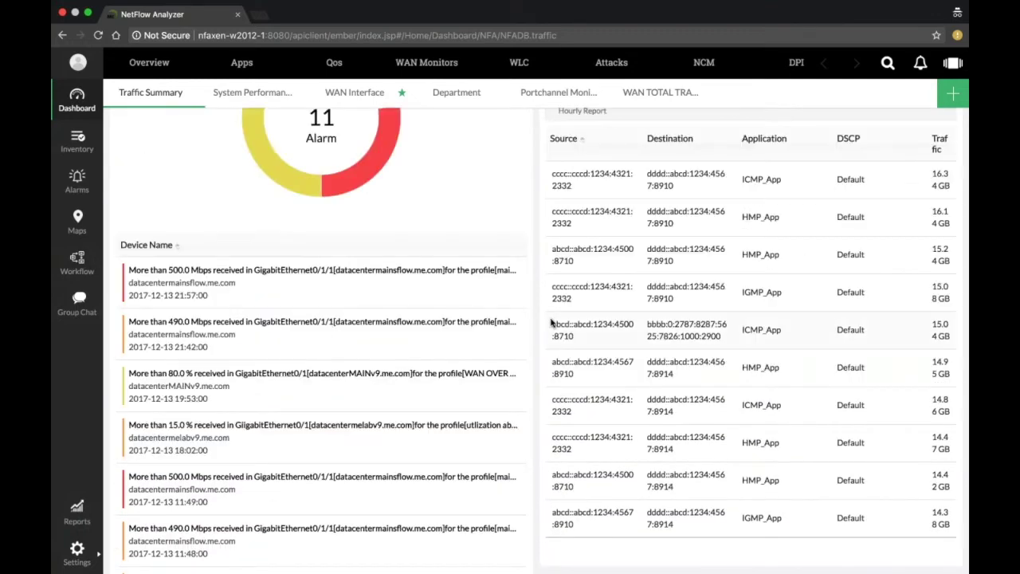
Edit the Top N Conversation widget to show the top 5 entries over the Last 6 Hours
scroll(551, 322, up, 5)
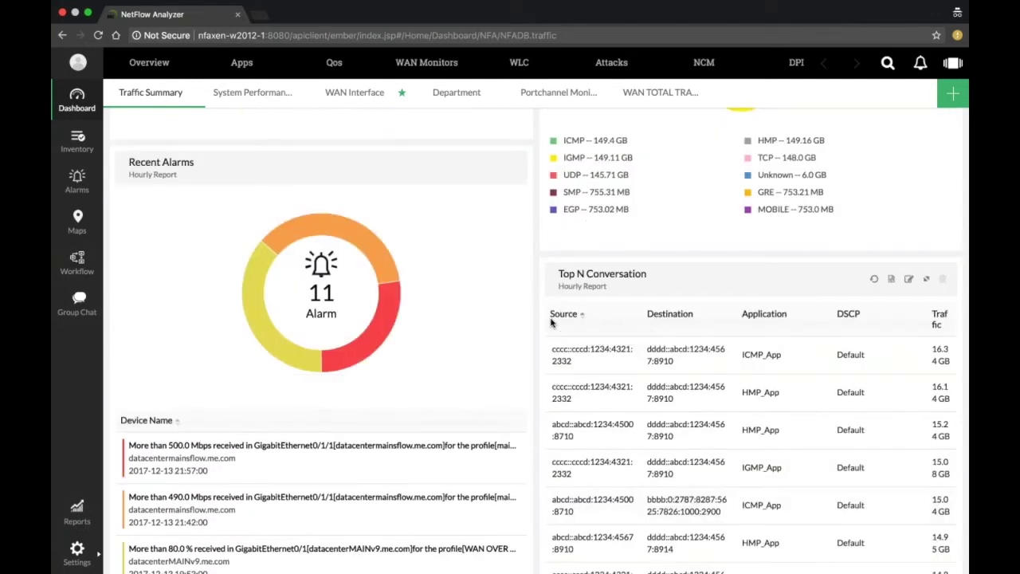
click(909, 279)
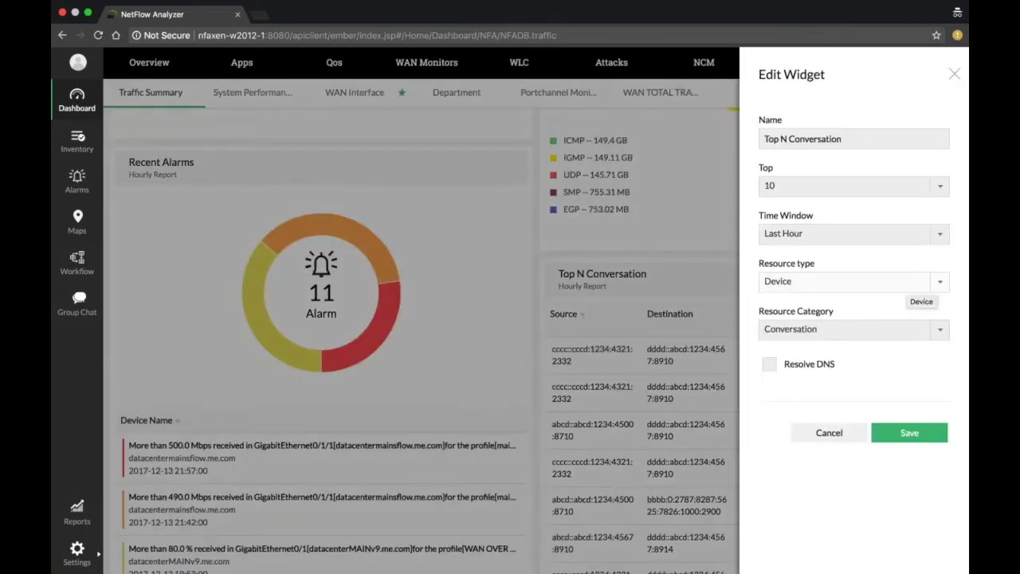
click(853, 234)
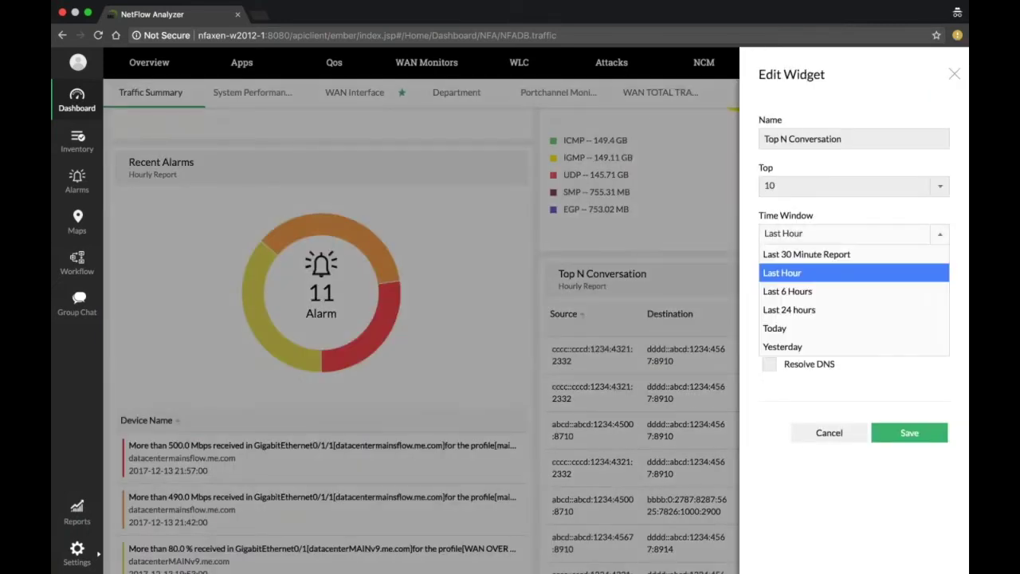
click(833, 292)
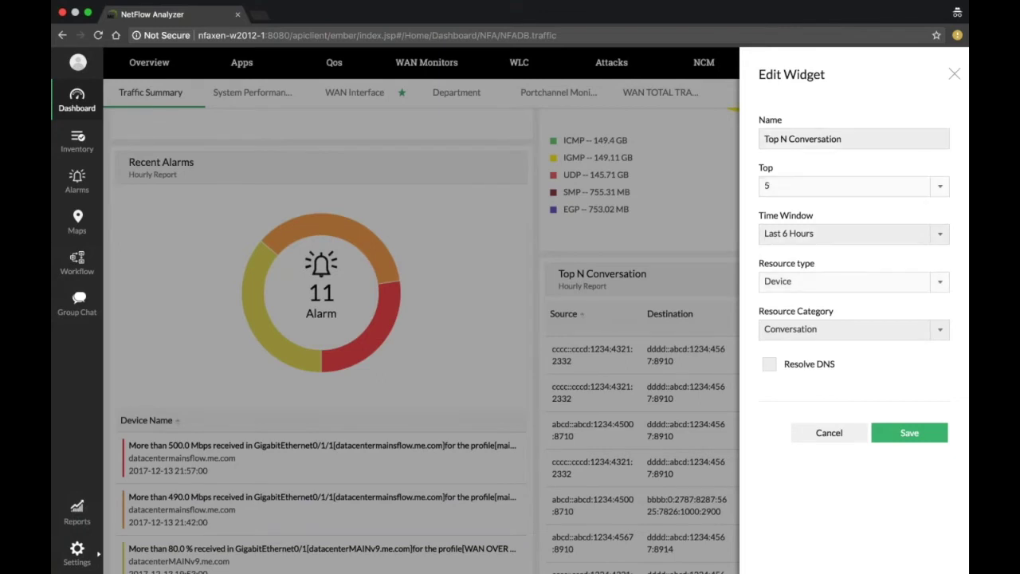
Set the widget's resource type to Interface, keep the Ingress flow type, enable Resolve DNS and save the widget
click(853, 281)
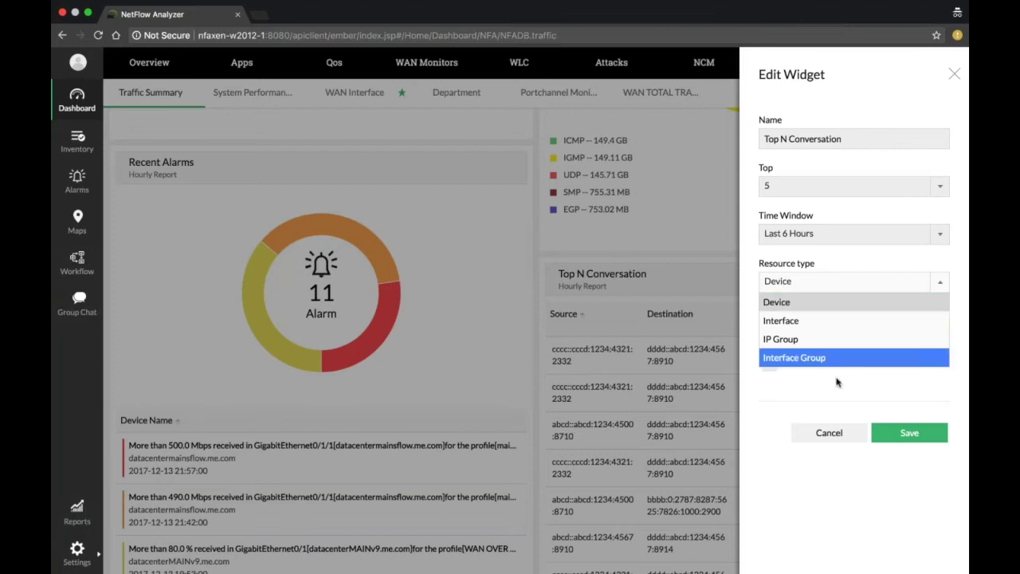
click(826, 324)
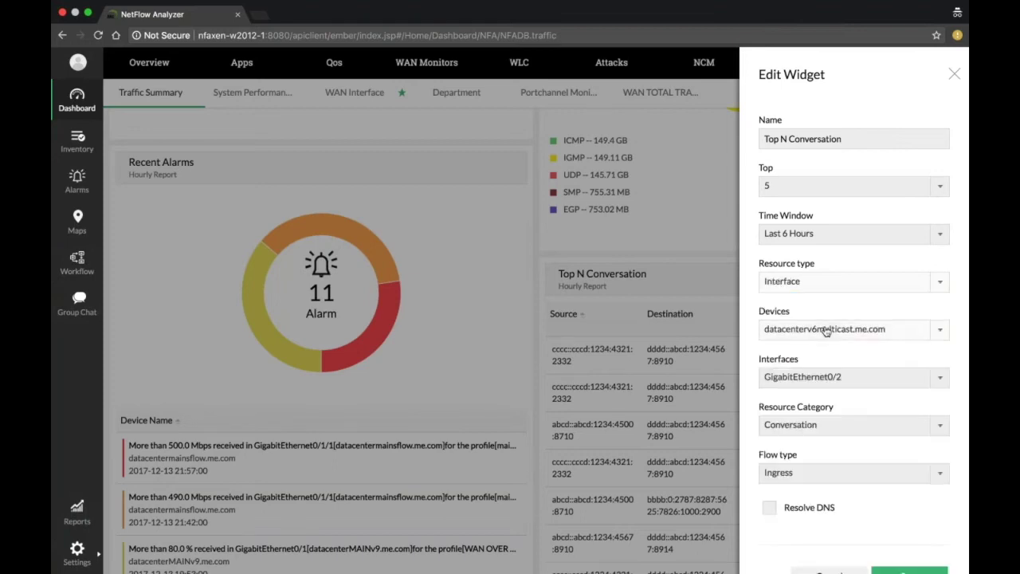
scroll(833, 375, down, 2)
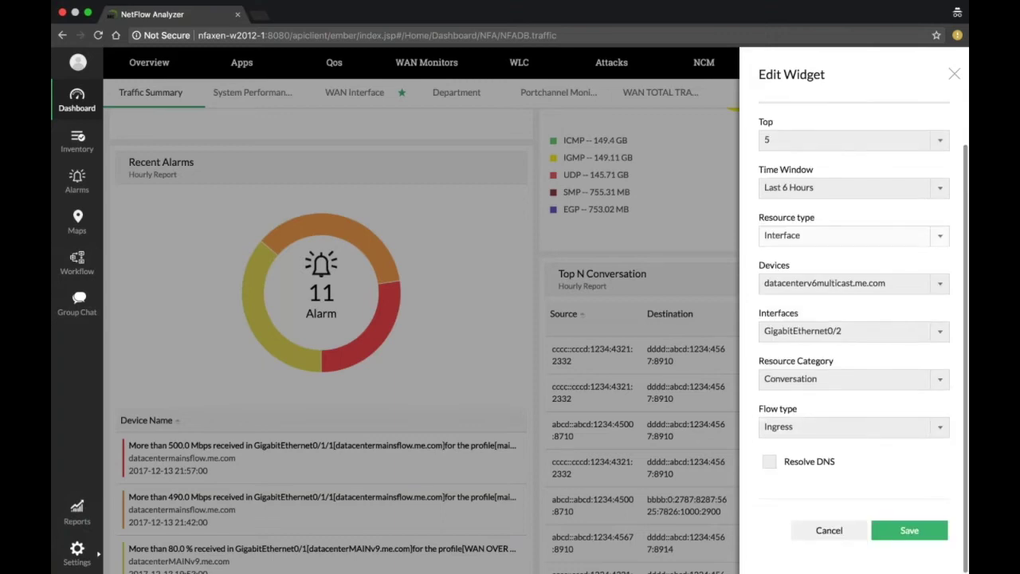
click(844, 427)
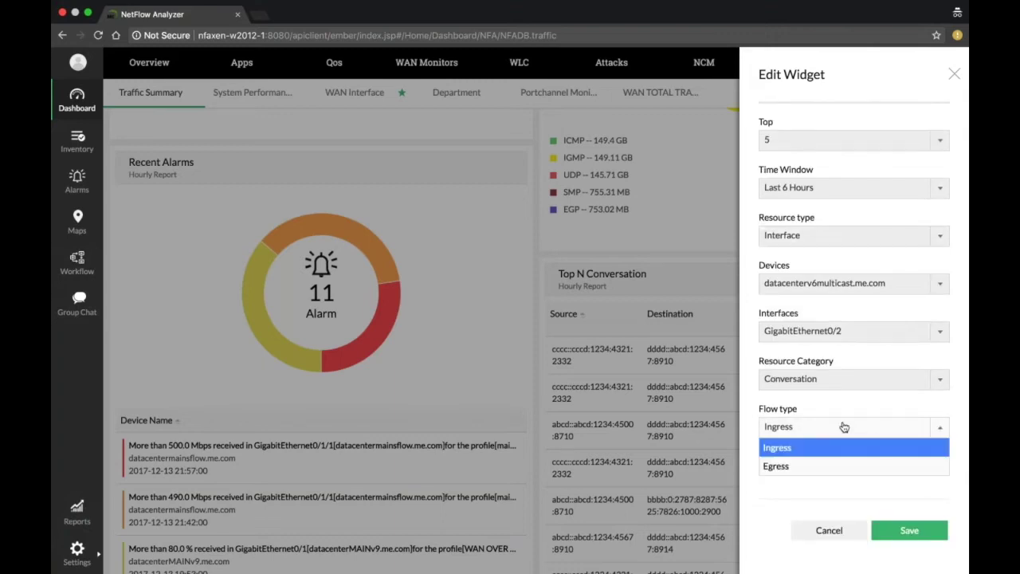
click(844, 427)
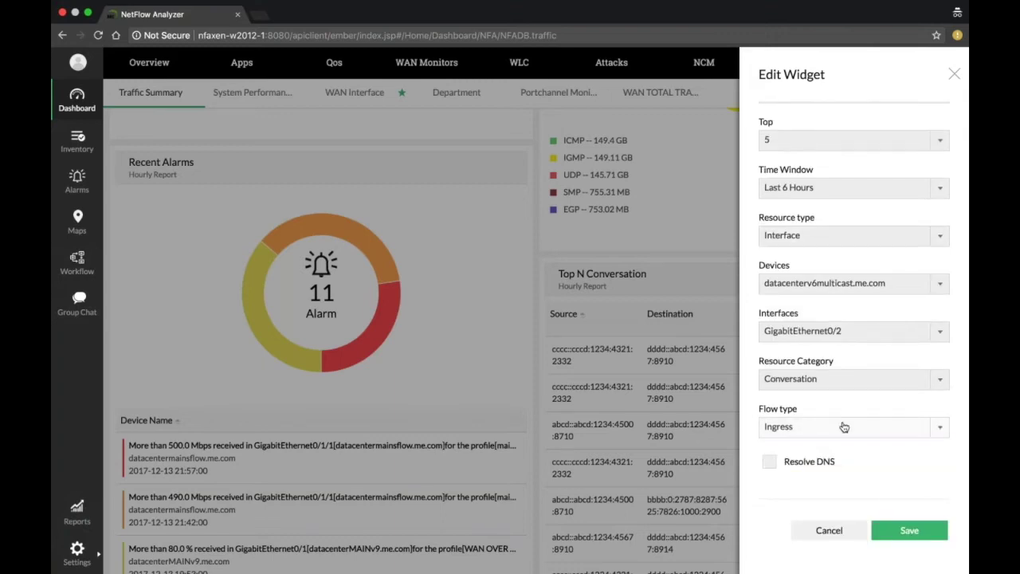
click(770, 464)
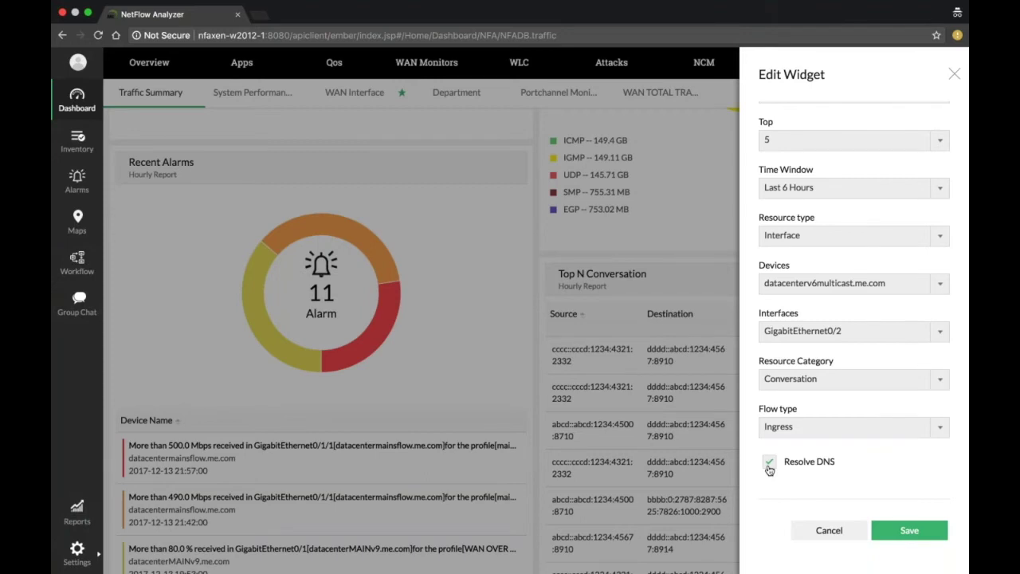
click(885, 530)
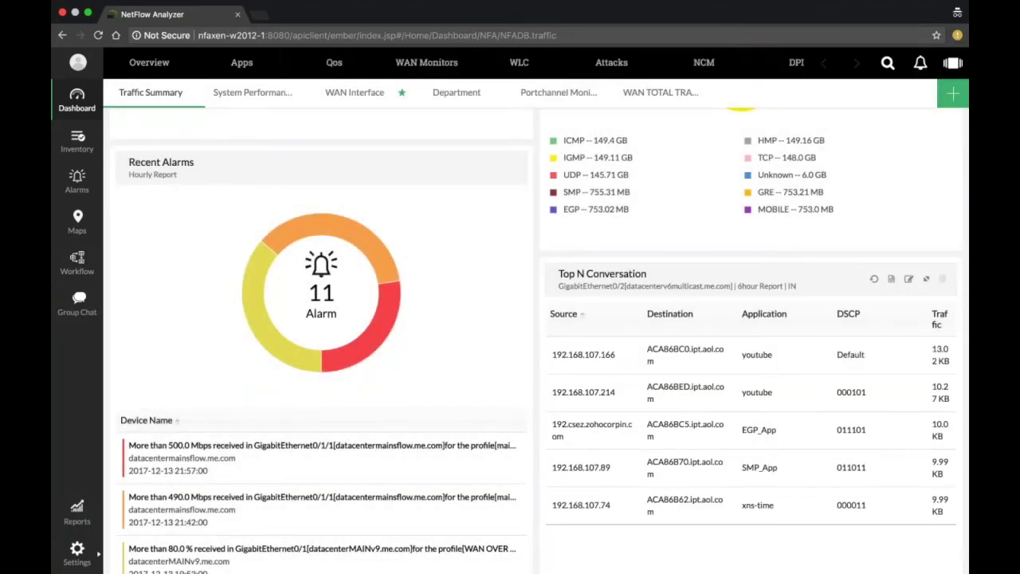
Start a new dashboard named "critical app" and proceed to its widget selection
scroll(536, 341, up, 10)
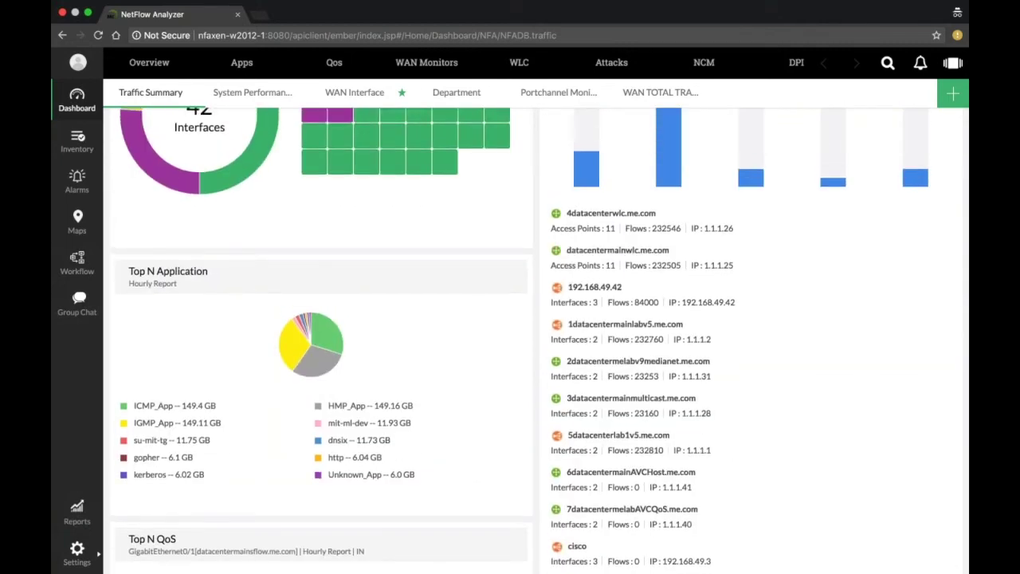
scroll(536, 340, up, 5)
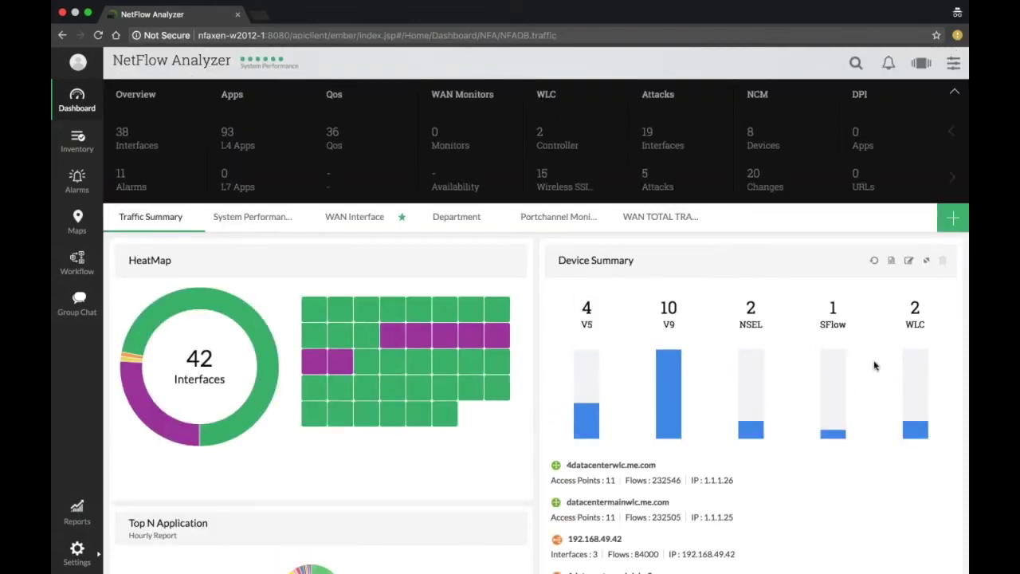
click(952, 218)
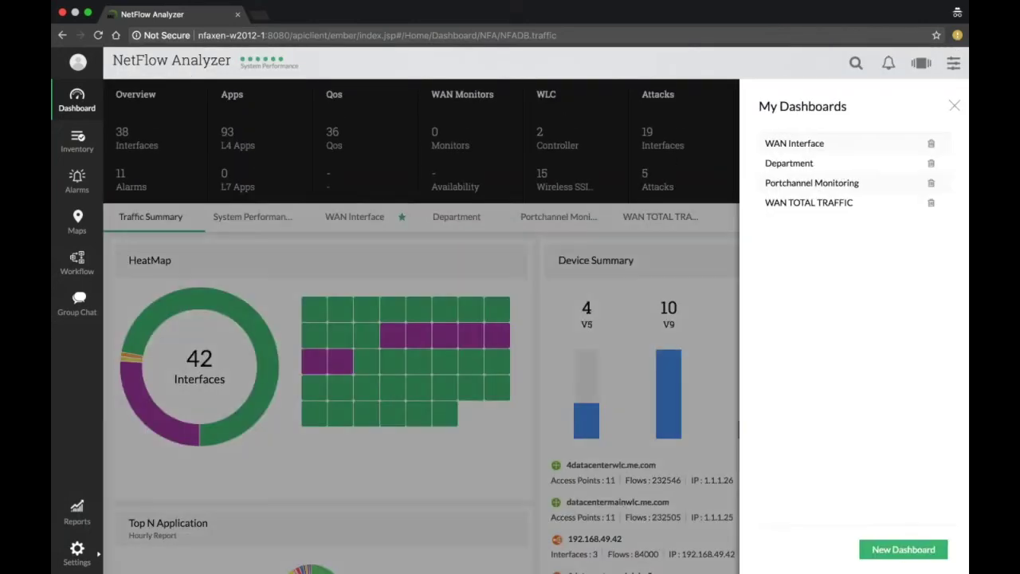
click(904, 550)
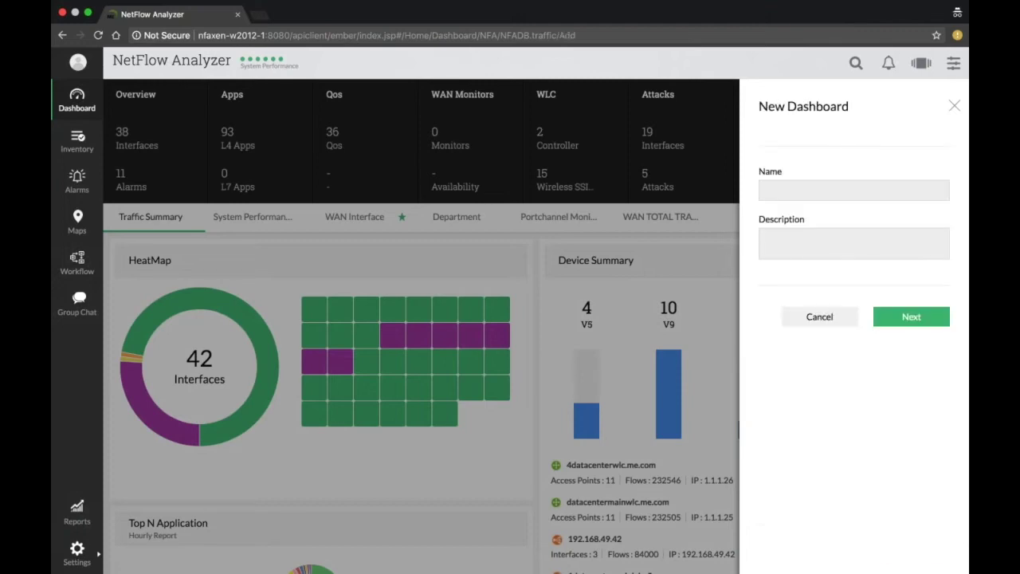
click(854, 190)
text(critical app)
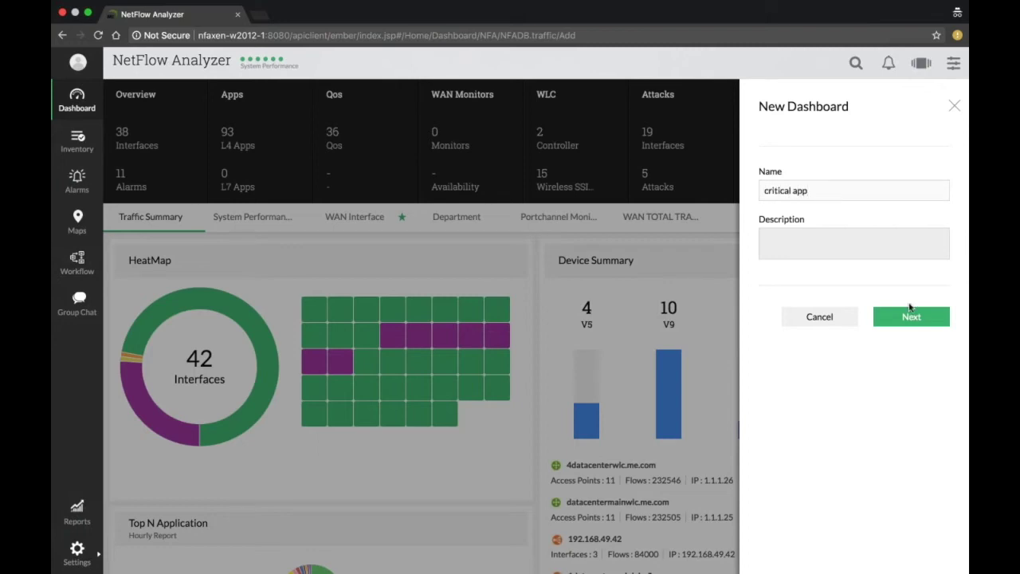
click(911, 311)
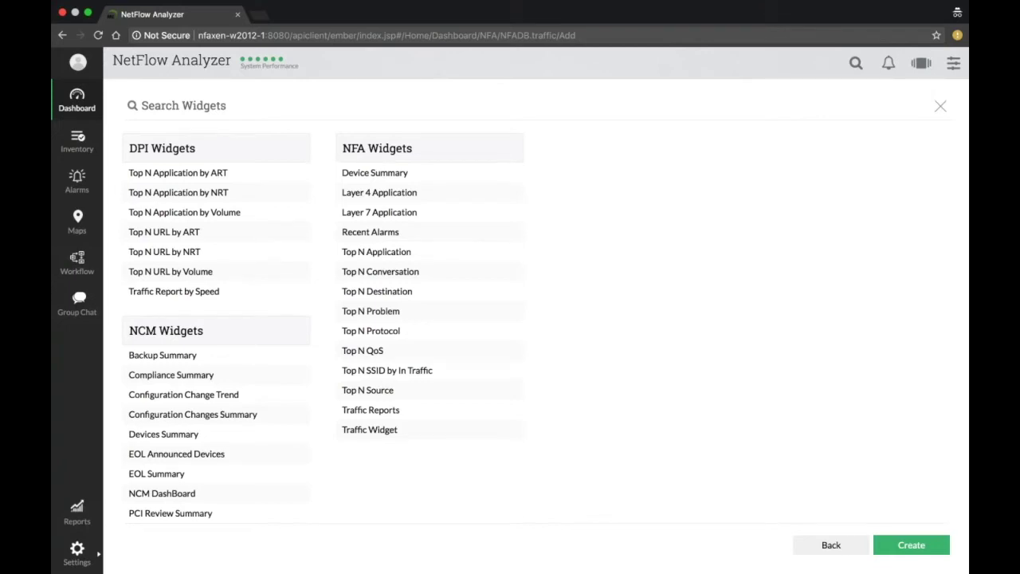
Add the Layer 7 Application, Top N Application, Top N Protocol and Traffic Reports widgets and create the dashboard
click(511, 212)
click(482, 256)
click(469, 334)
click(453, 418)
click(911, 545)
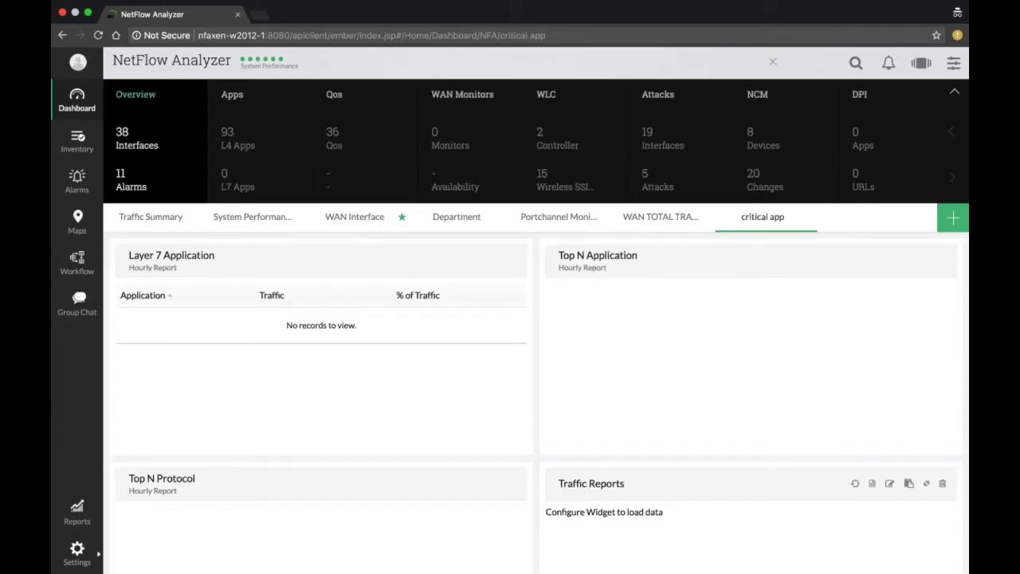
Review the WAN Interface dashboard's utilization, alarm, primary link traffic, application, protocol, source, destination and QoS widgets
click(355, 216)
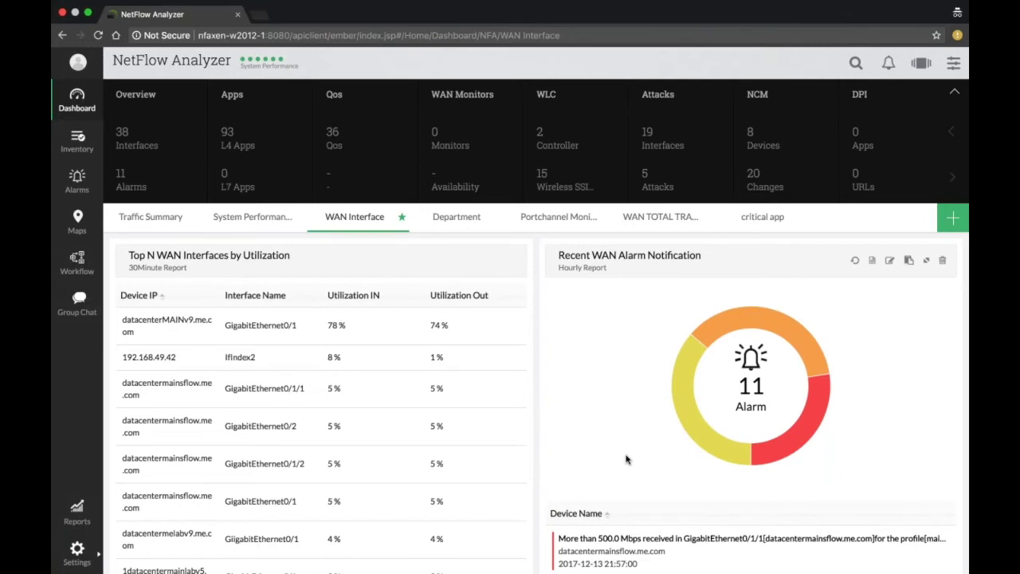
scroll(626, 460, down, 3)
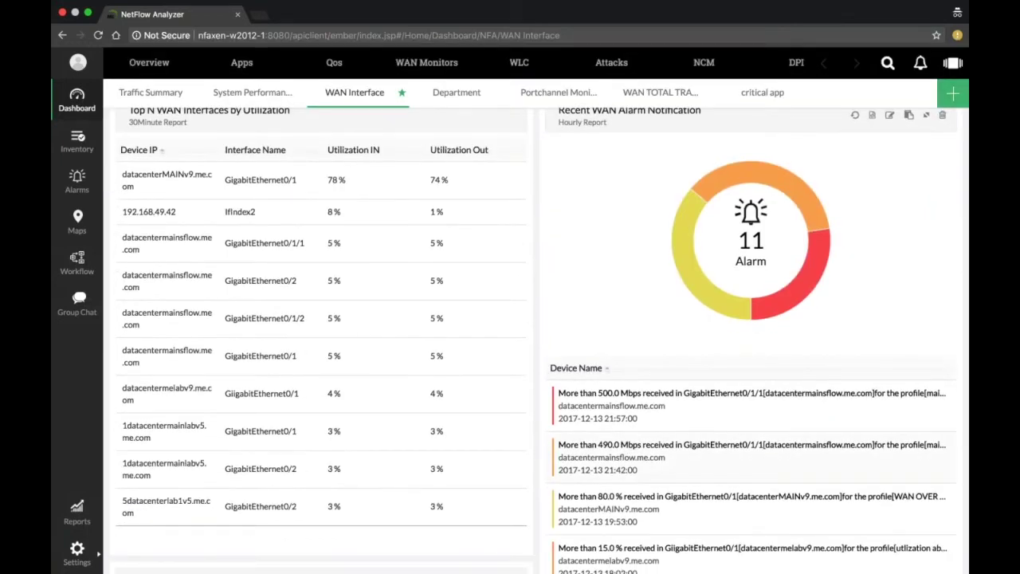
scroll(627, 460, down, 8)
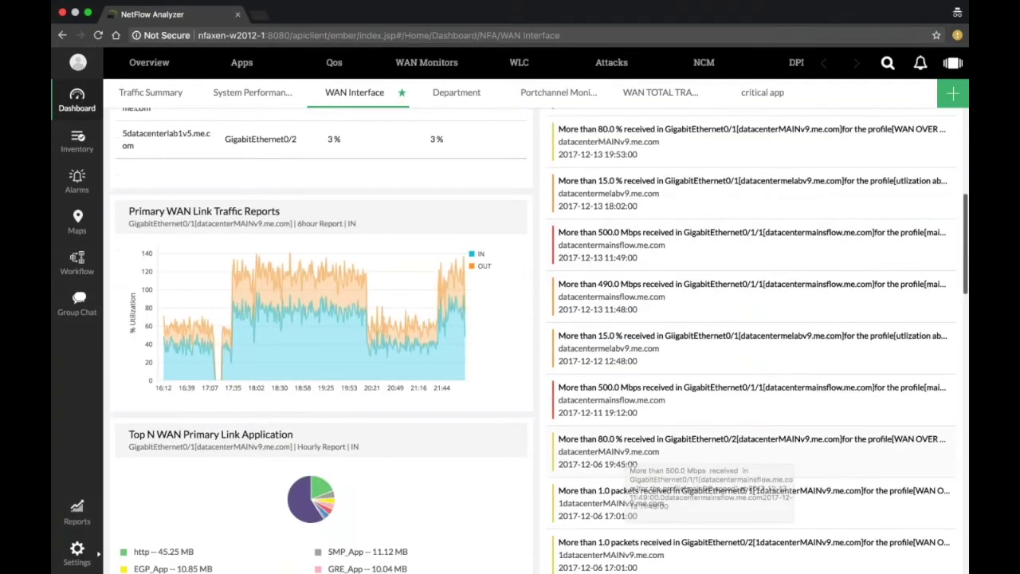
scroll(627, 463, down, 4)
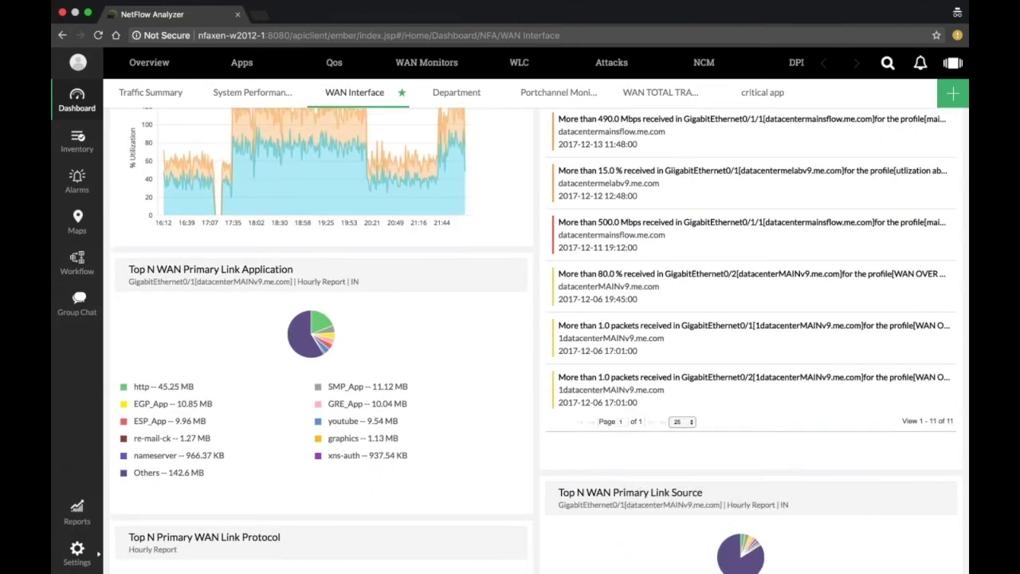
scroll(627, 459, down, 3)
scroll(626, 459, down, 3)
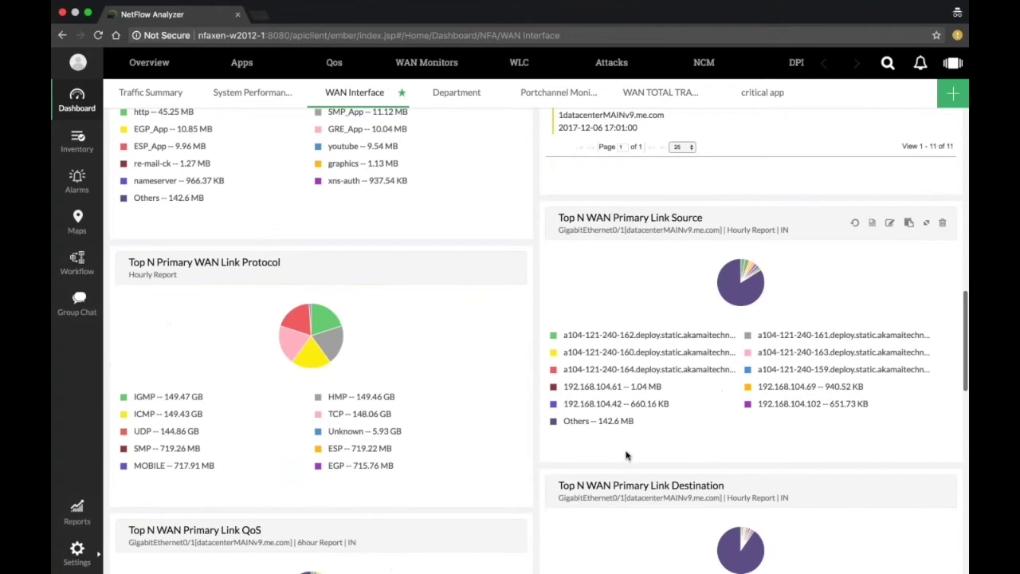
scroll(627, 455, down, 3)
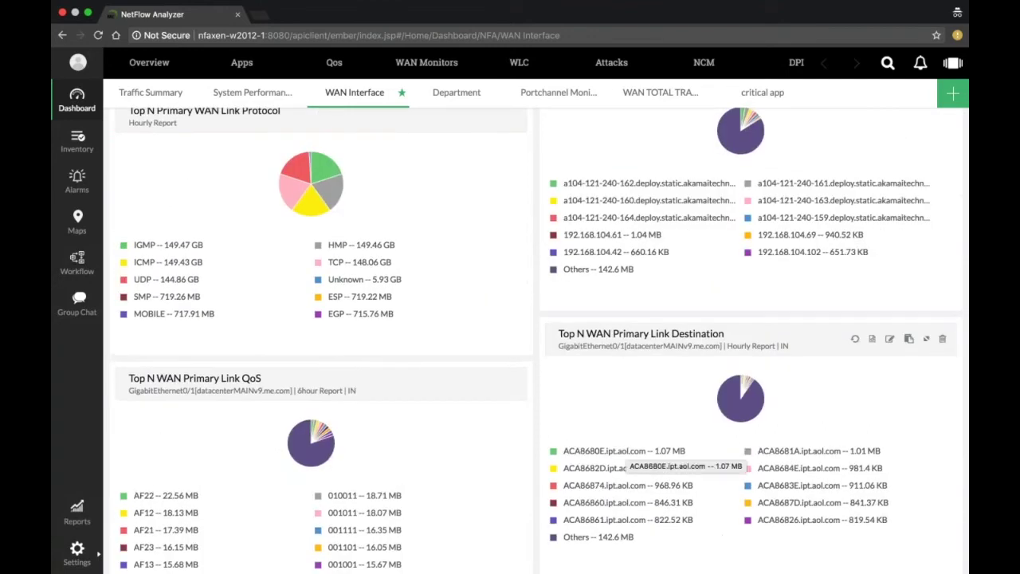
Review the Department dashboard's speed and utilization tables and the Finance and HR department traffic widgets
scroll(626, 455, up, 8)
click(441, 223)
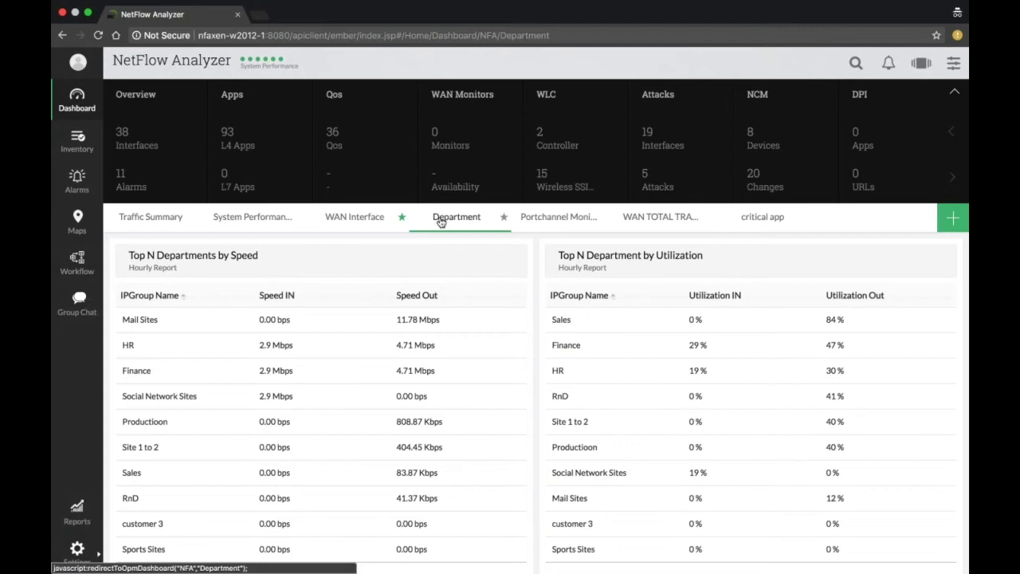
scroll(319, 319, down, 5)
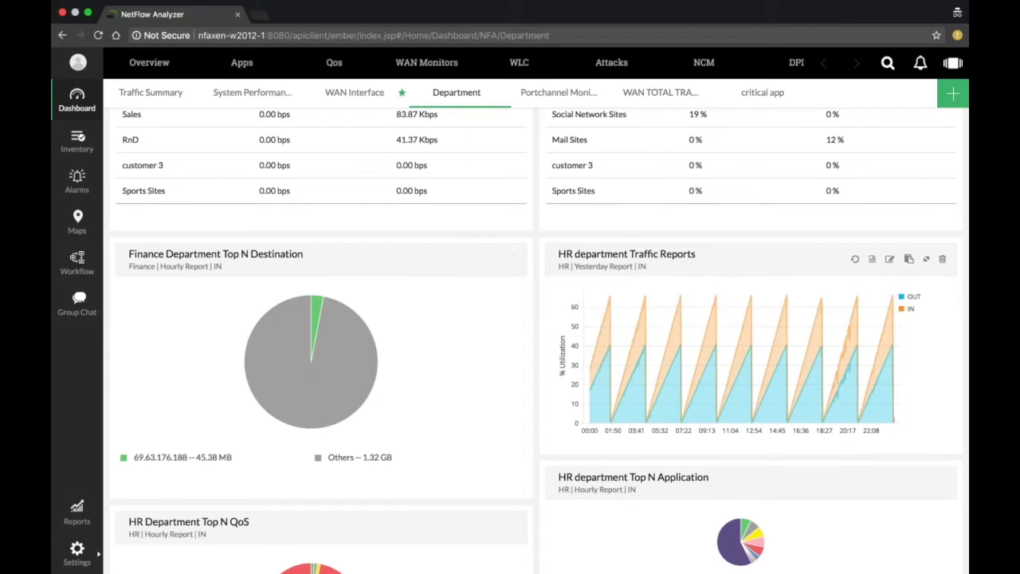
scroll(582, 195, down, 8)
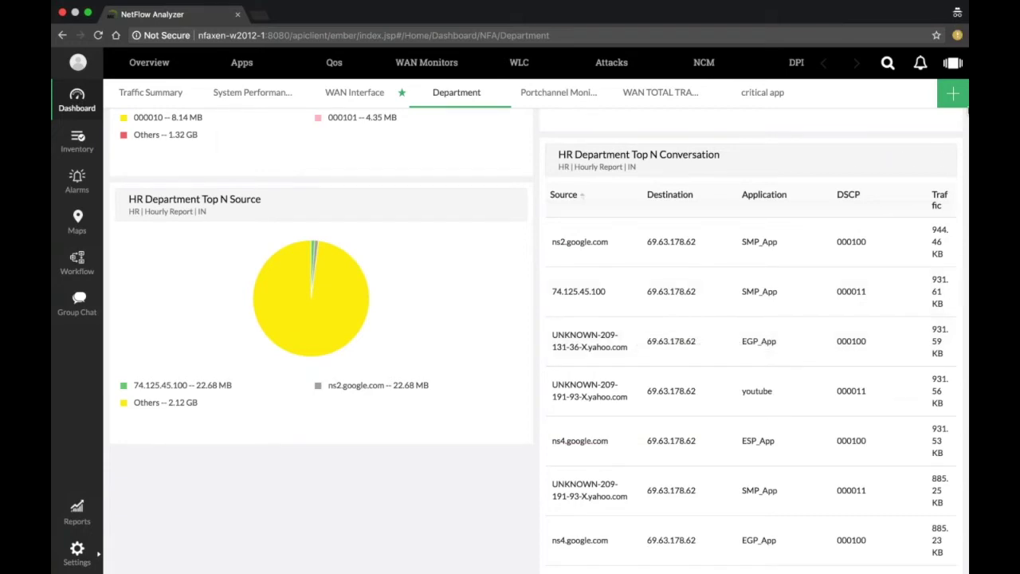
Create a NOC view named "apps" with a 30-second refresh interval and the Apps, Portchannel Monitoring and WAN TOTAL TRAFFIC dashboards
click(953, 62)
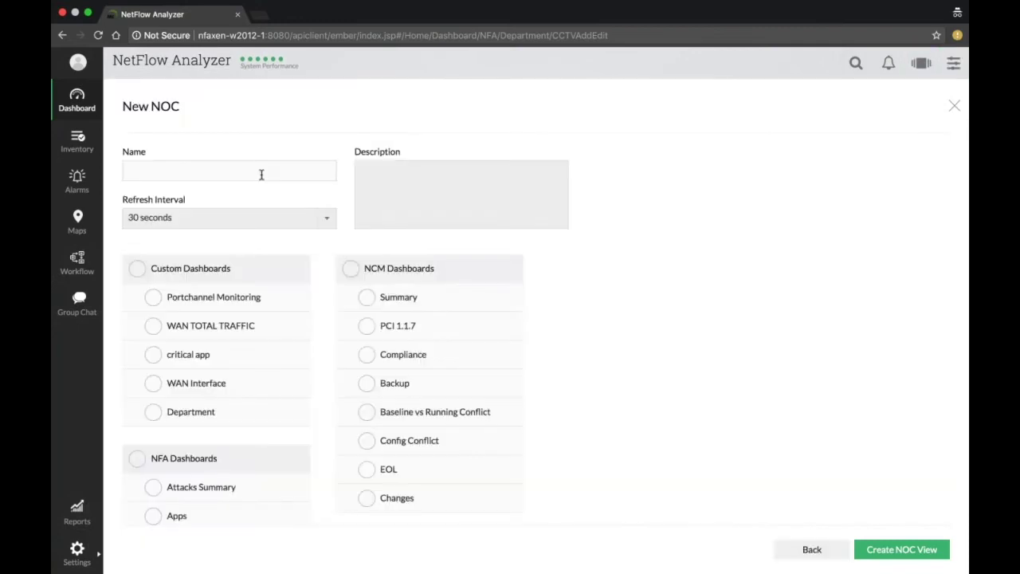
text(apps)
click(205, 217)
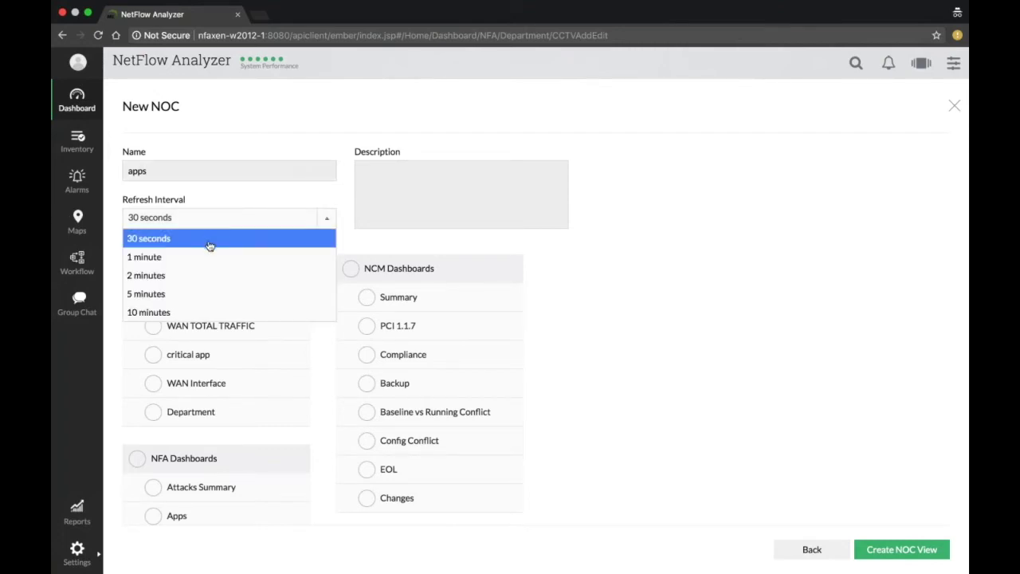
click(209, 239)
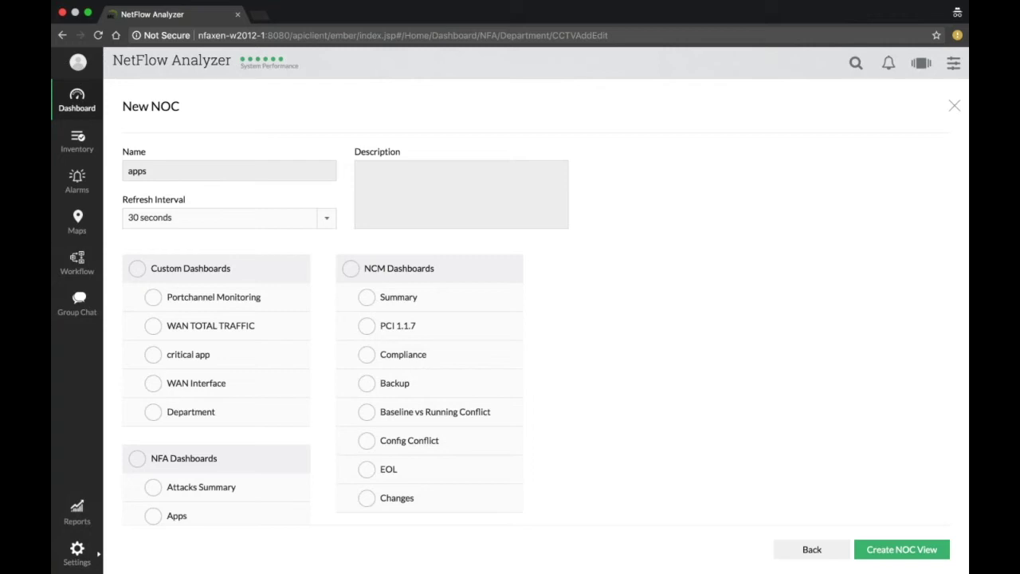
click(153, 297)
click(153, 326)
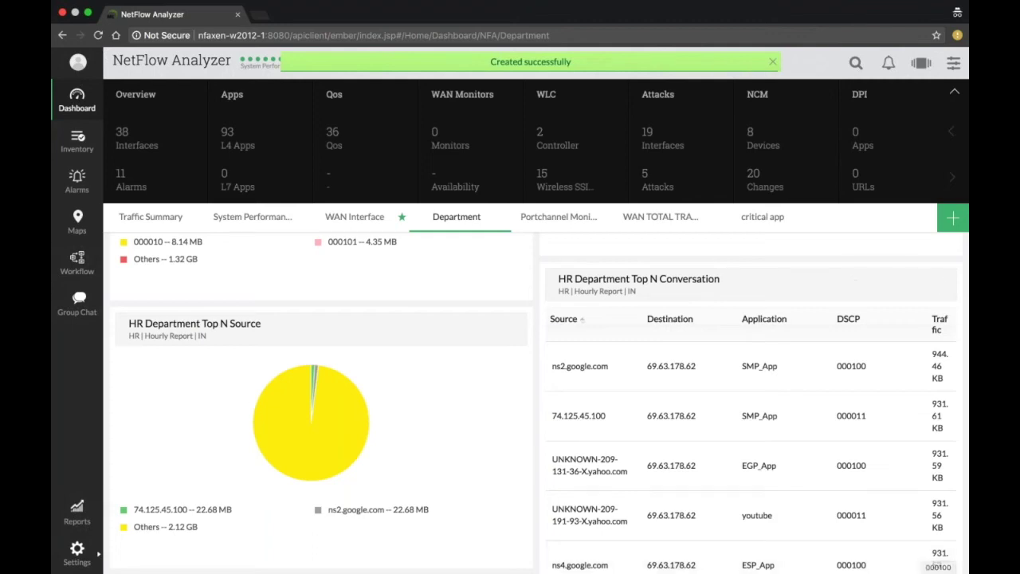
Display only the Apps dashboard in the apps NOC view and toggle the view's light or dark theme
click(921, 63)
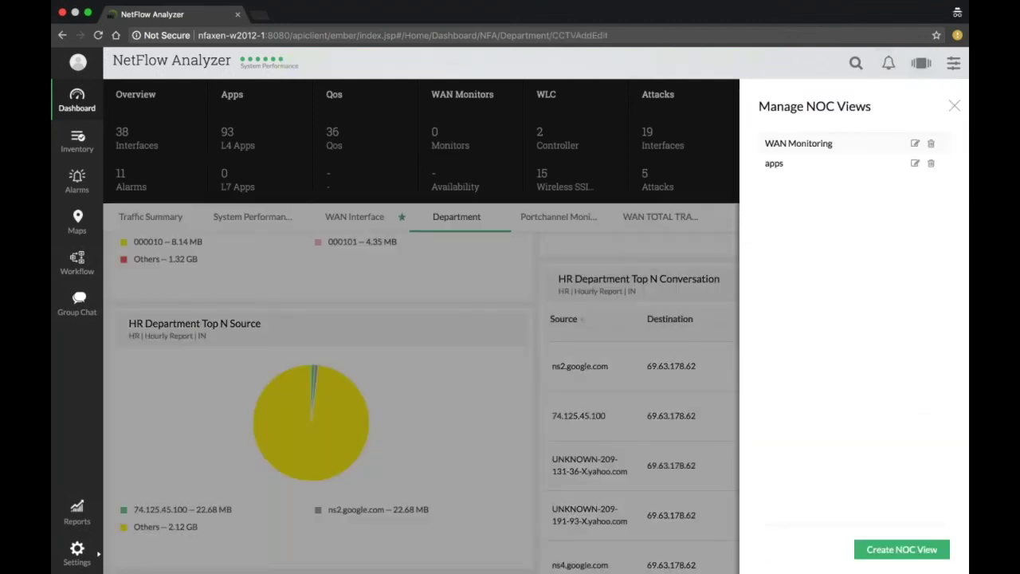
click(797, 143)
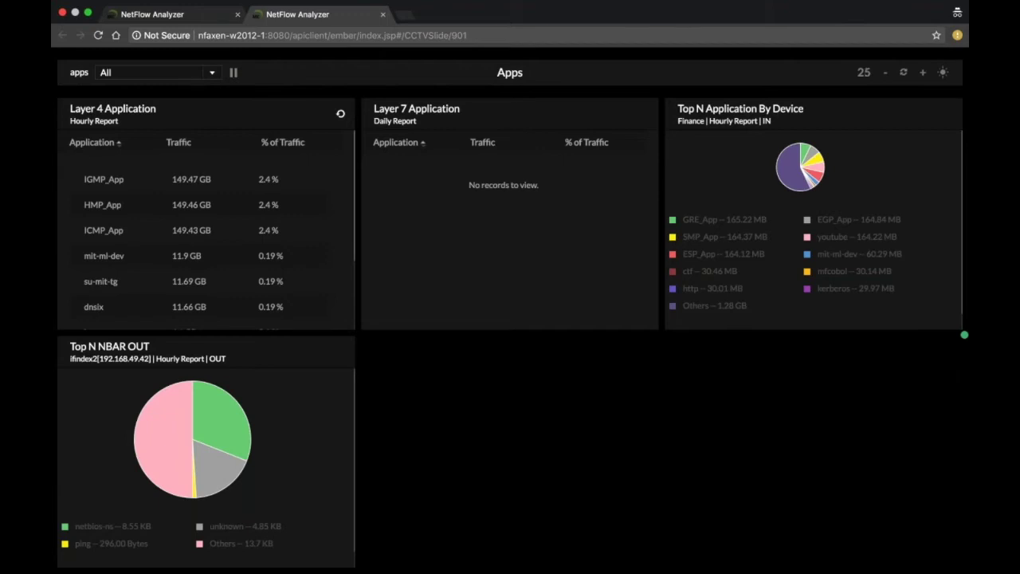
click(184, 74)
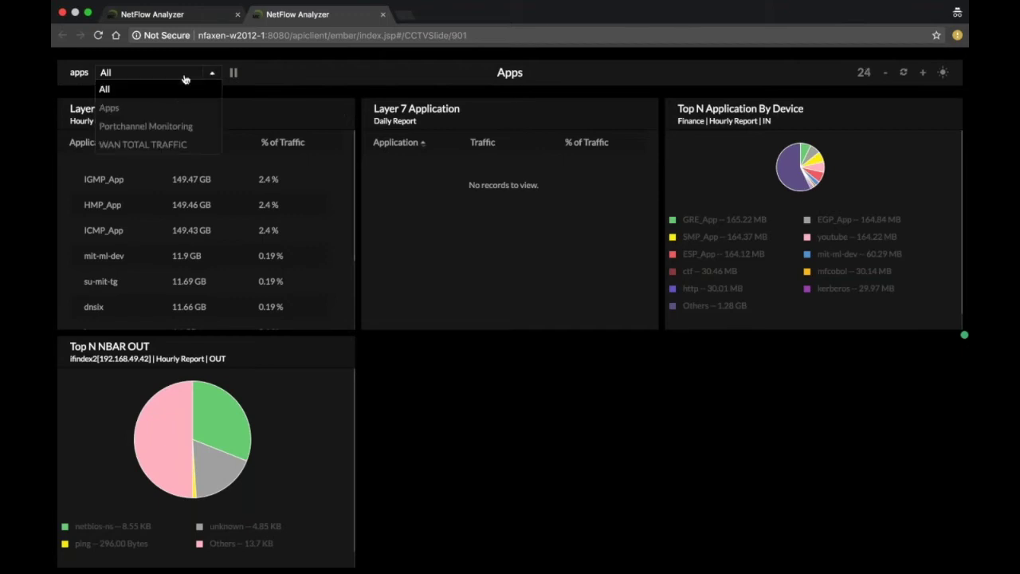
click(176, 116)
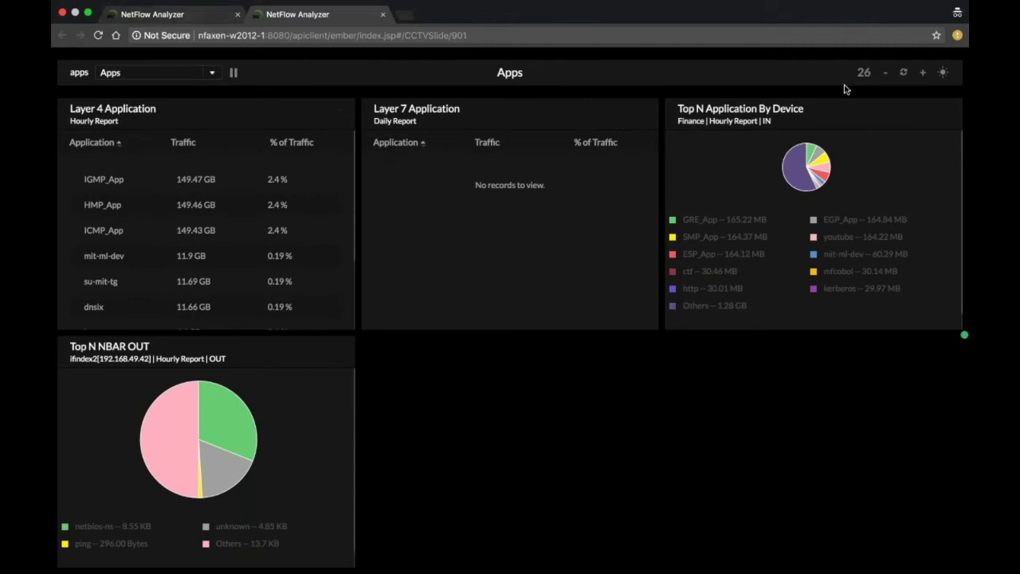
click(944, 76)
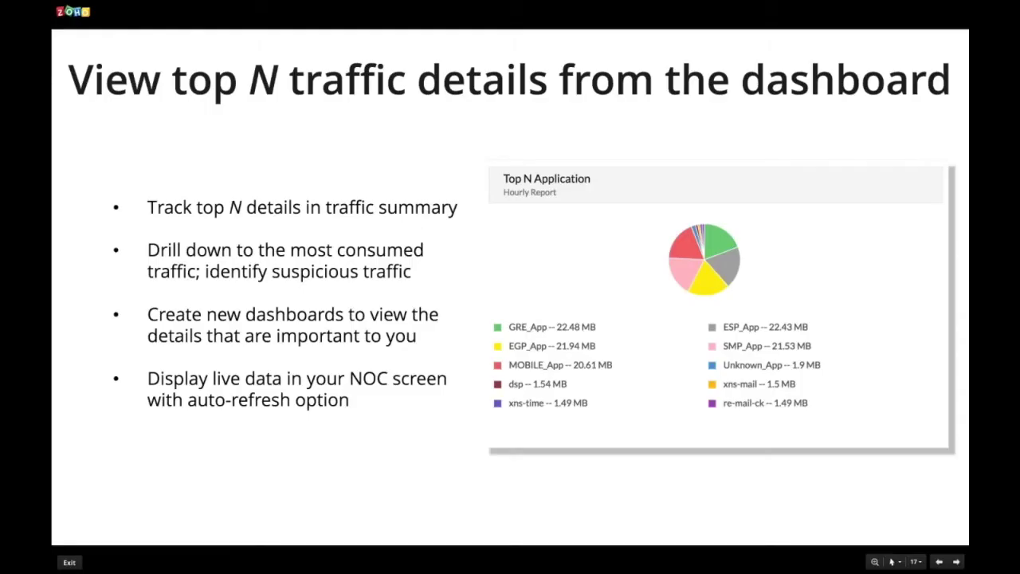
key(Right)
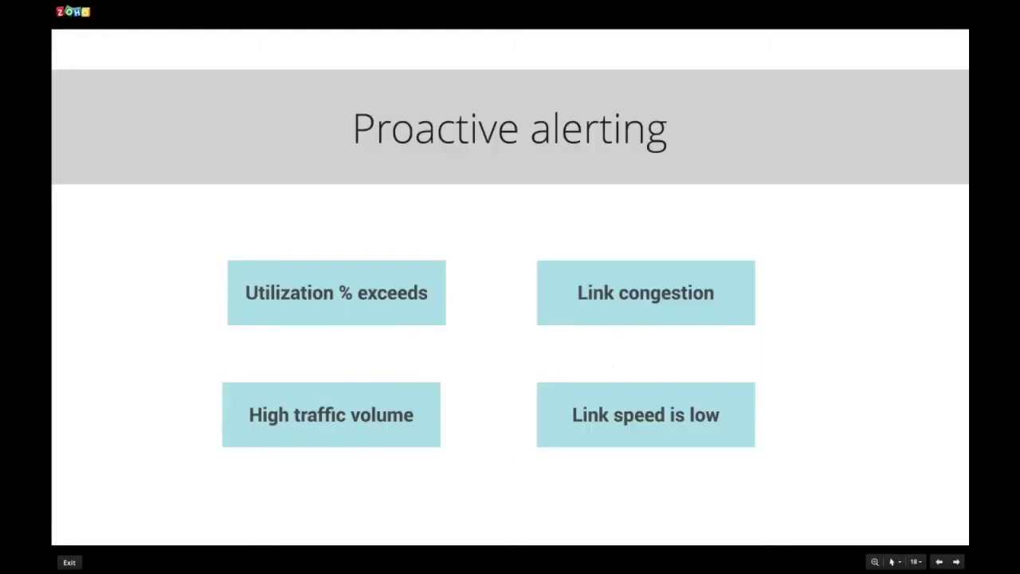
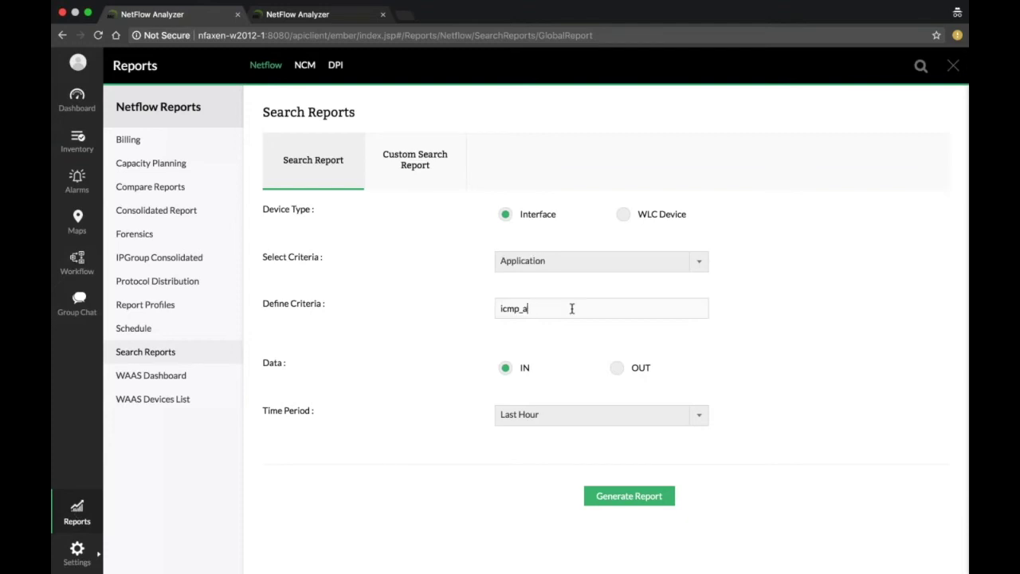
Generate an interface search report for application icmp_app over the last 6 hours and enable DNS resolution
text(app)
click(594, 414)
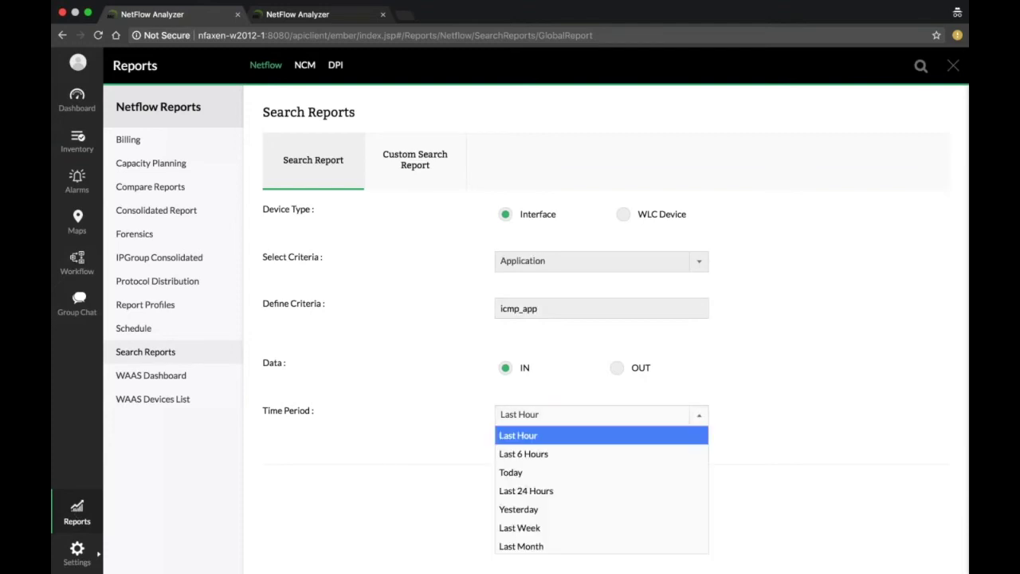
click(593, 454)
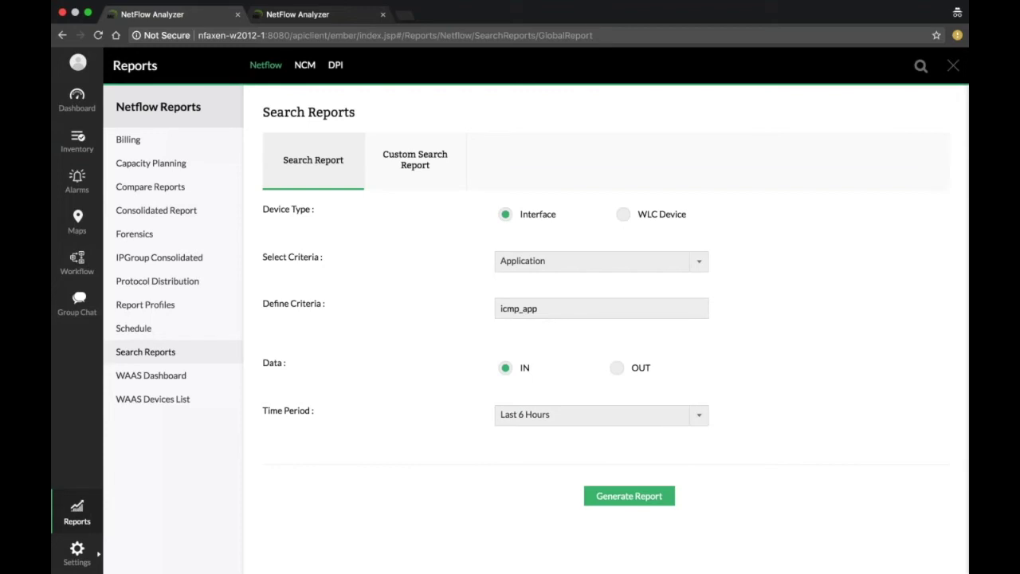
click(629, 496)
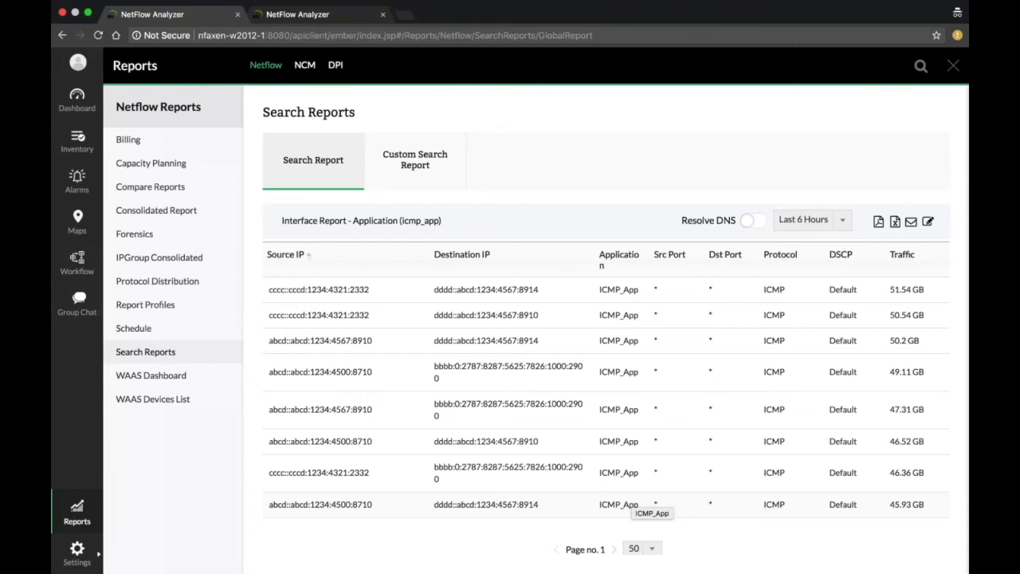
click(764, 223)
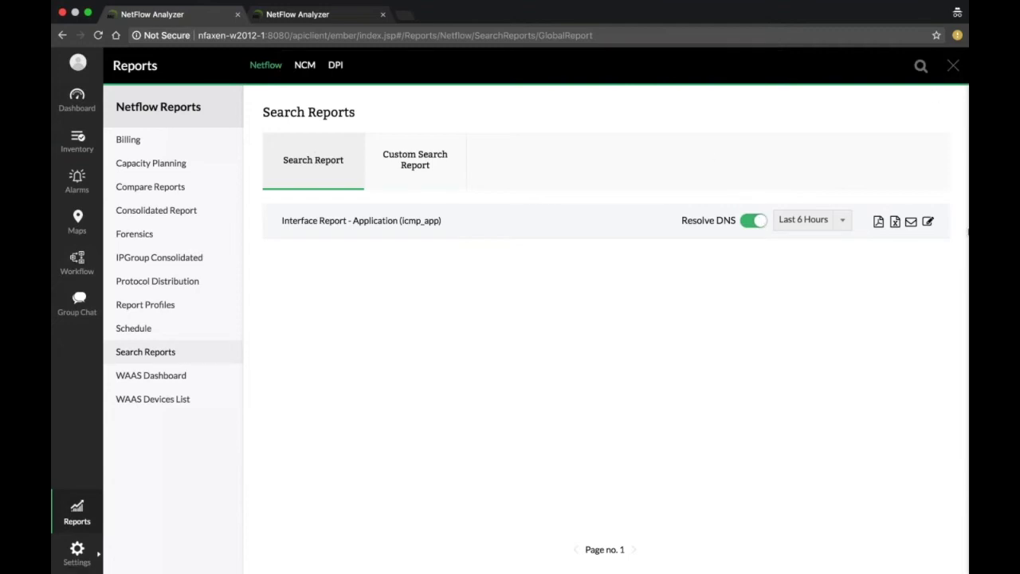
Generate a new interface search report for source address 192.168.104.74 over the last hour
click(330, 175)
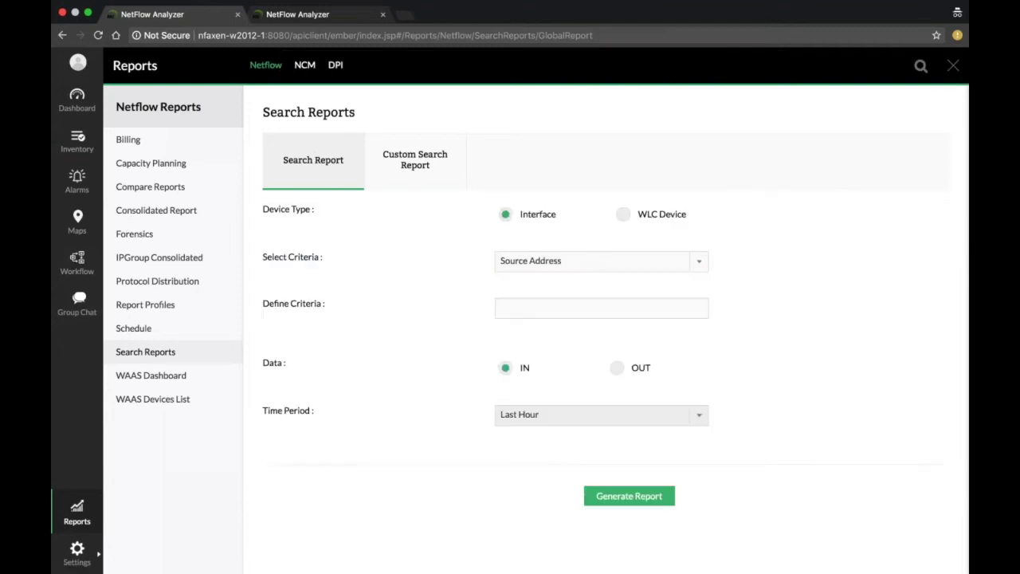
text(192.168.104.74)
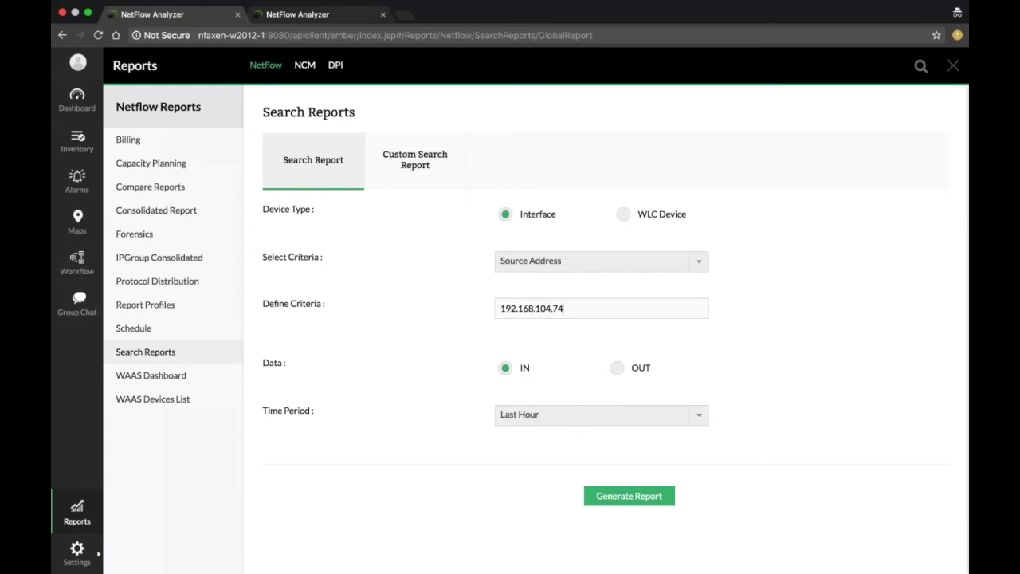
key(Return)
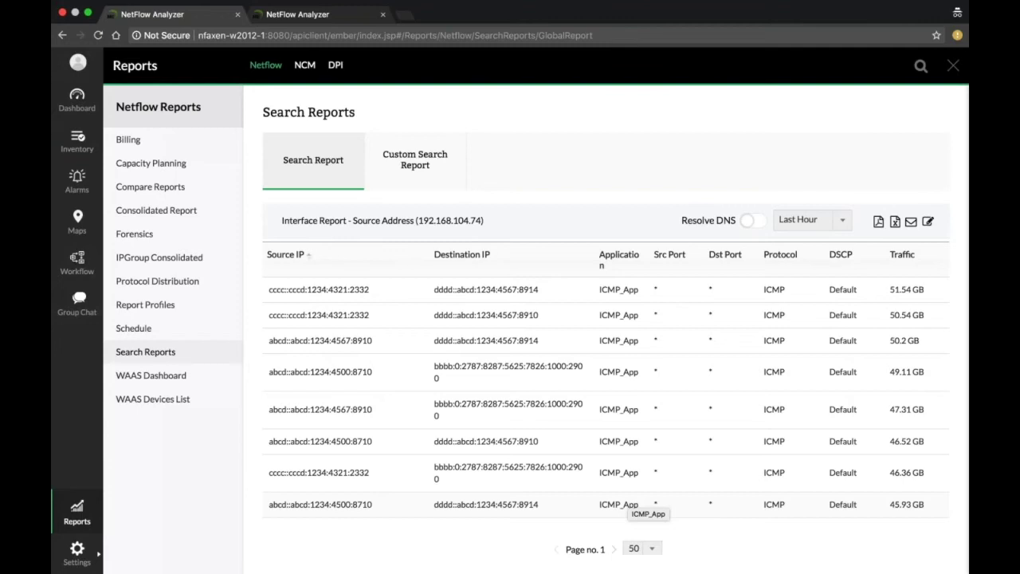
Start a custom search report and select all interfaces of datacenterv6multicast.me.com
click(425, 158)
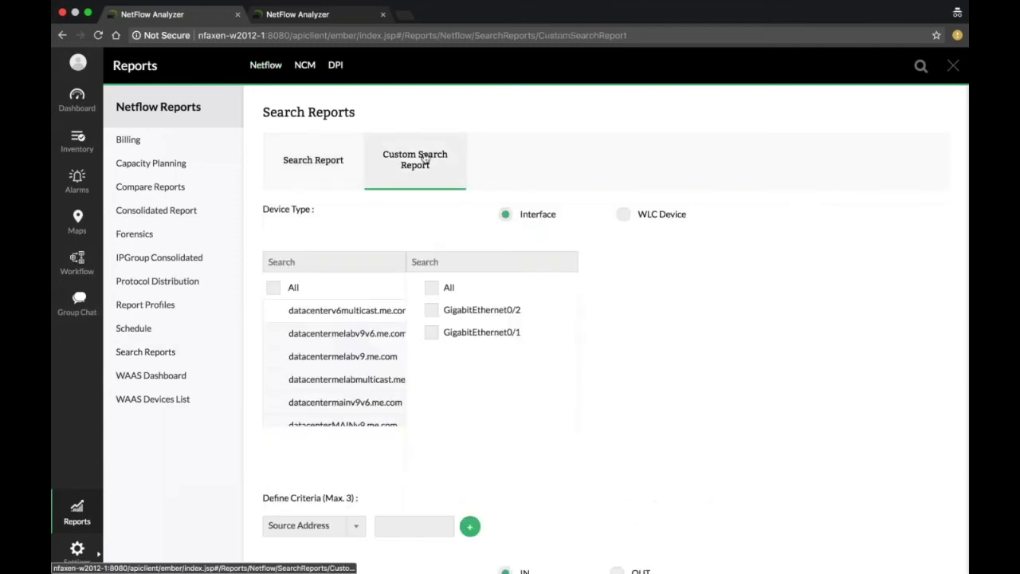
scroll(708, 383, down, 5)
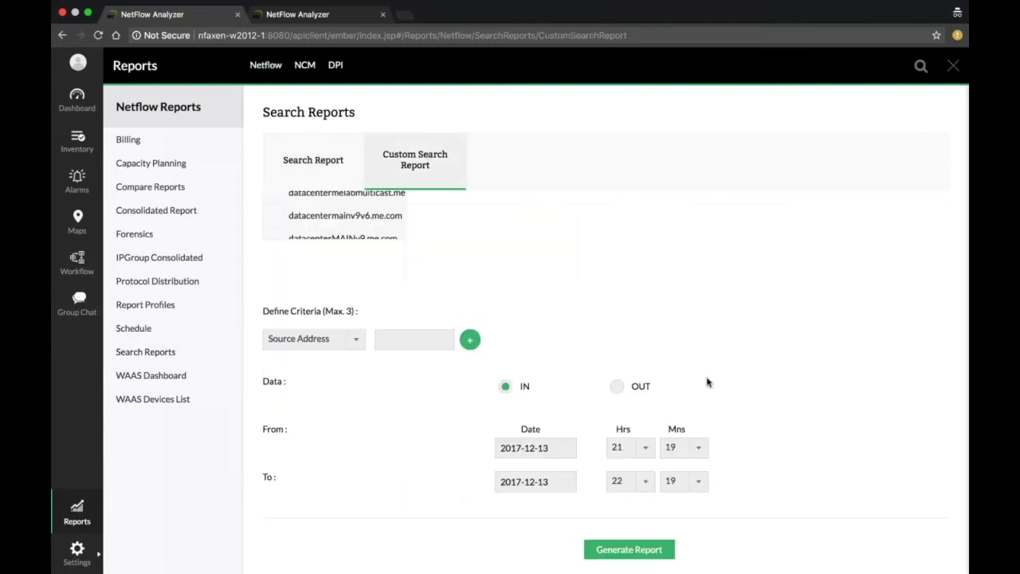
scroll(707, 383, up, 5)
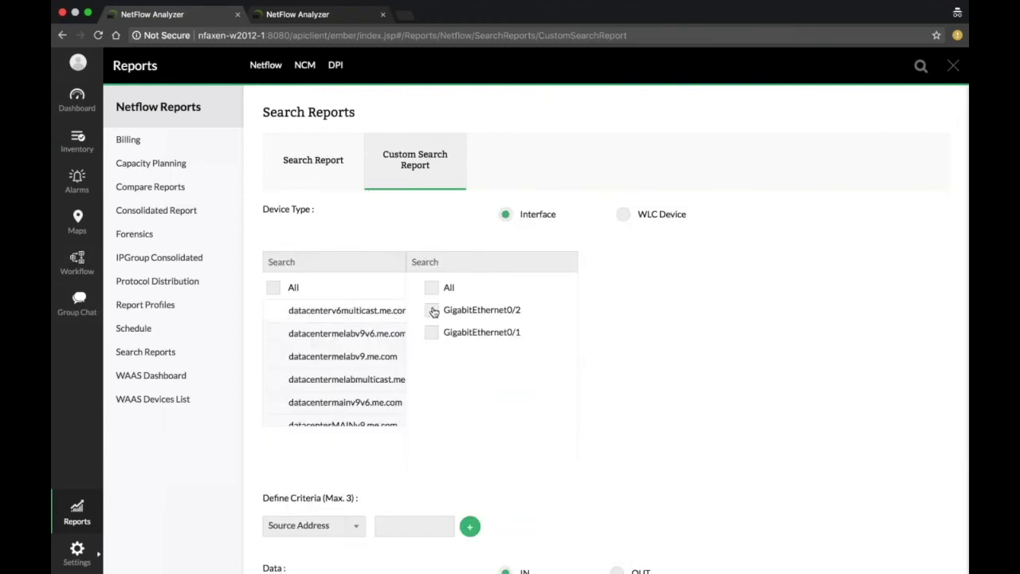
click(431, 288)
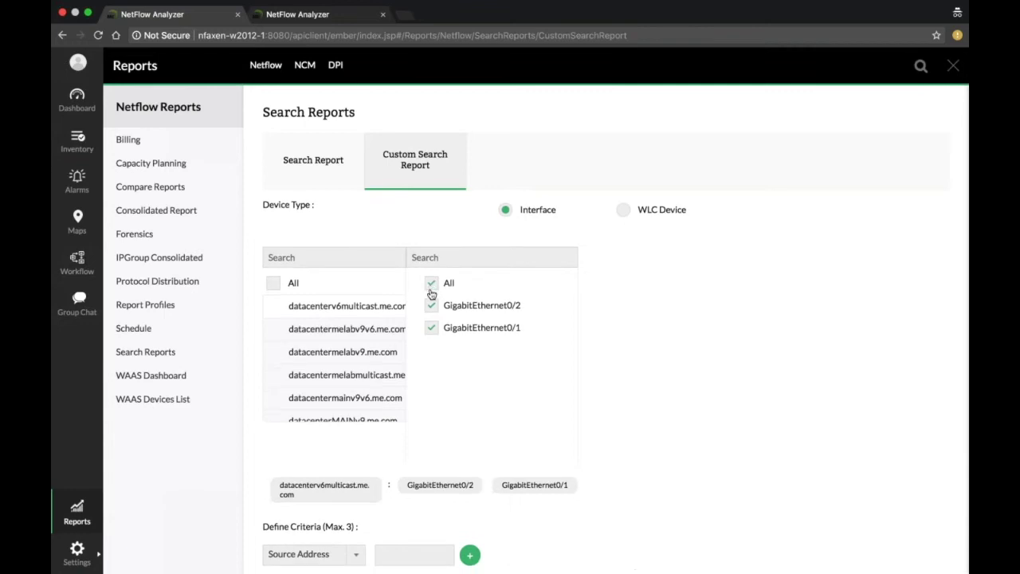
scroll(431, 288, down, 3)
scroll(348, 343, down, 3)
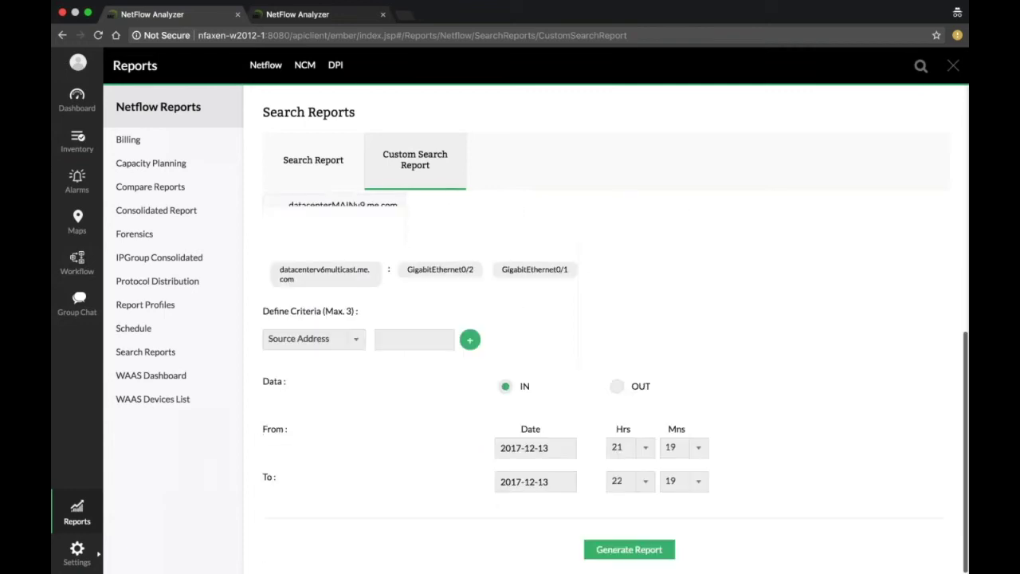
click(348, 341)
click(346, 341)
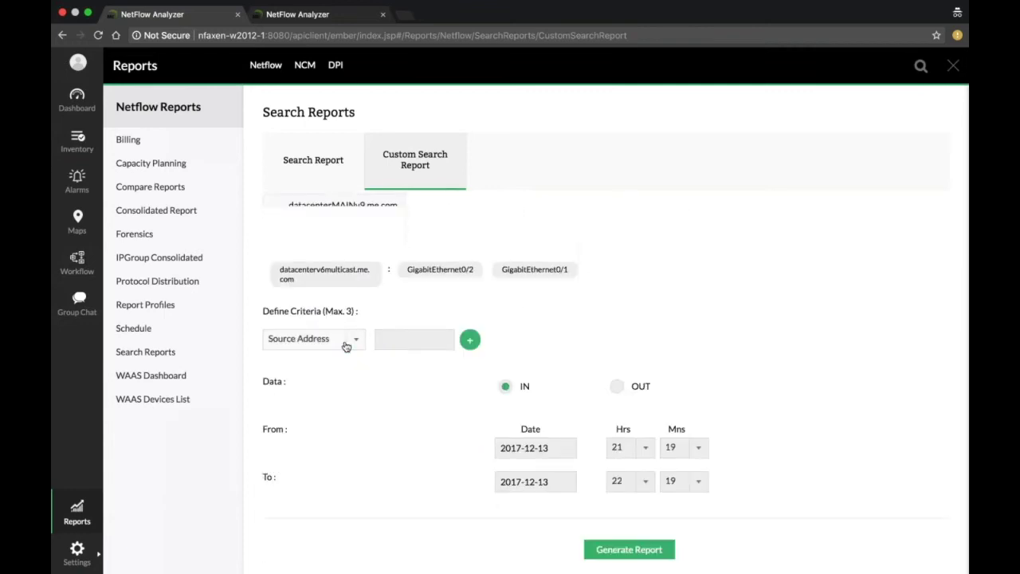
click(346, 342)
click(343, 471)
click(402, 340)
text(youtube)
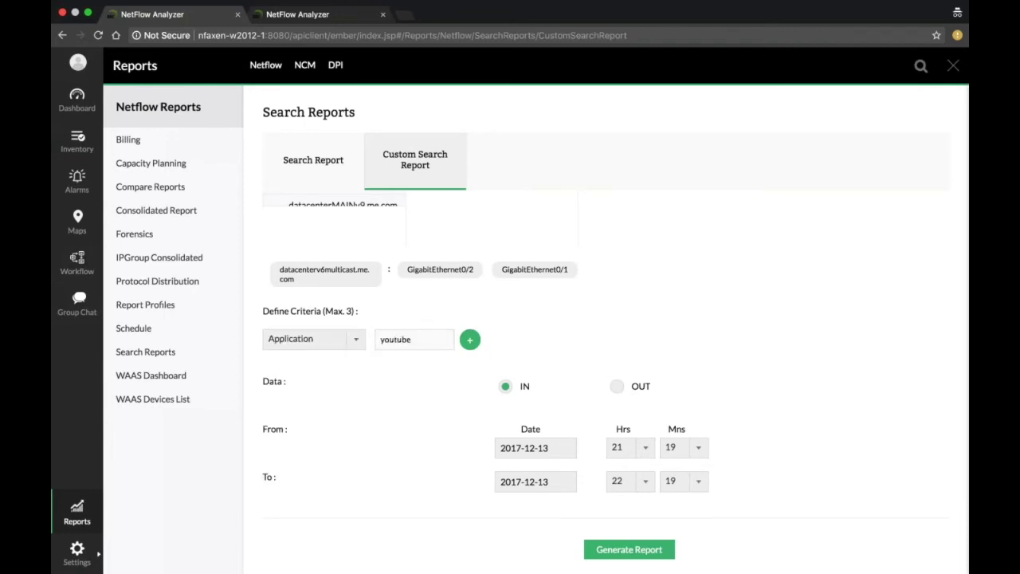
key(Return)
click(534, 447)
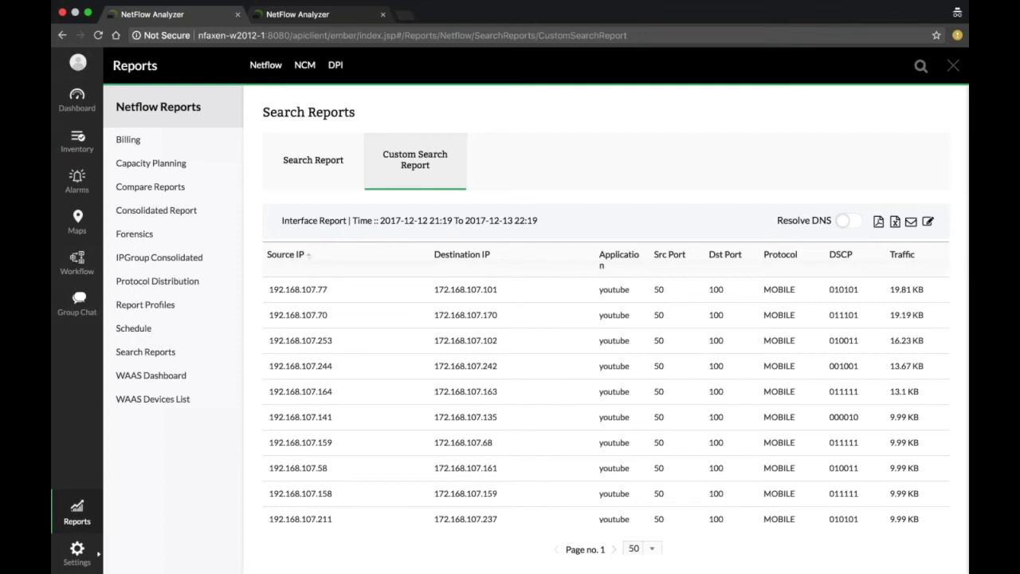
Generate a compare report of today's utilization across multiple interfaces for the same time period, using Top 10 By Utilization
click(181, 192)
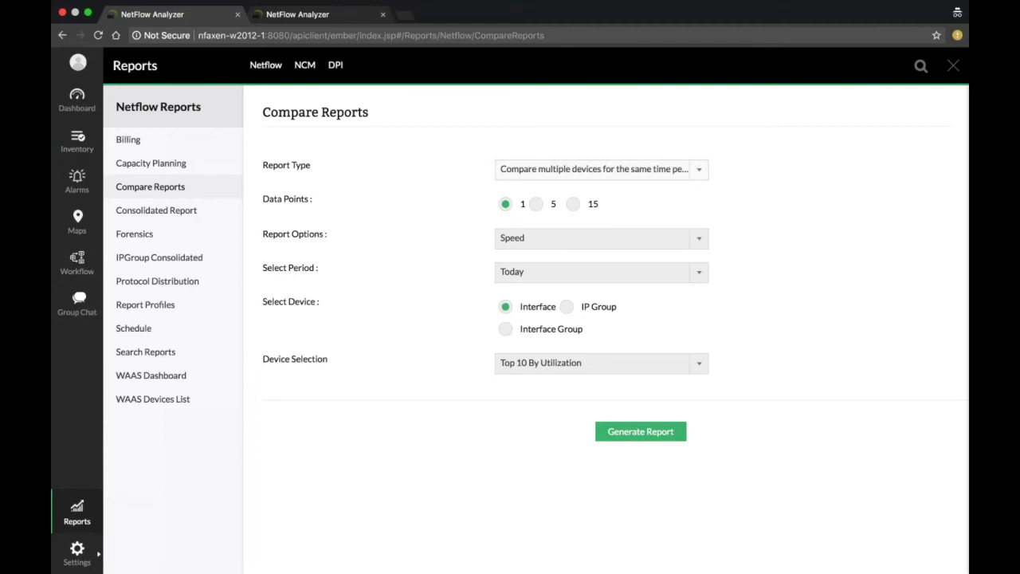
click(653, 168)
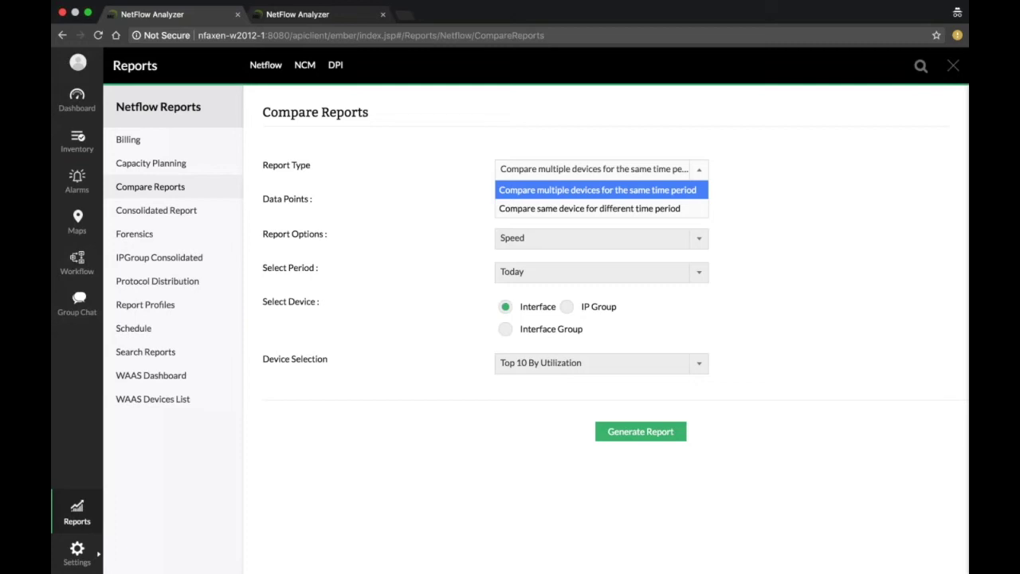
click(566, 189)
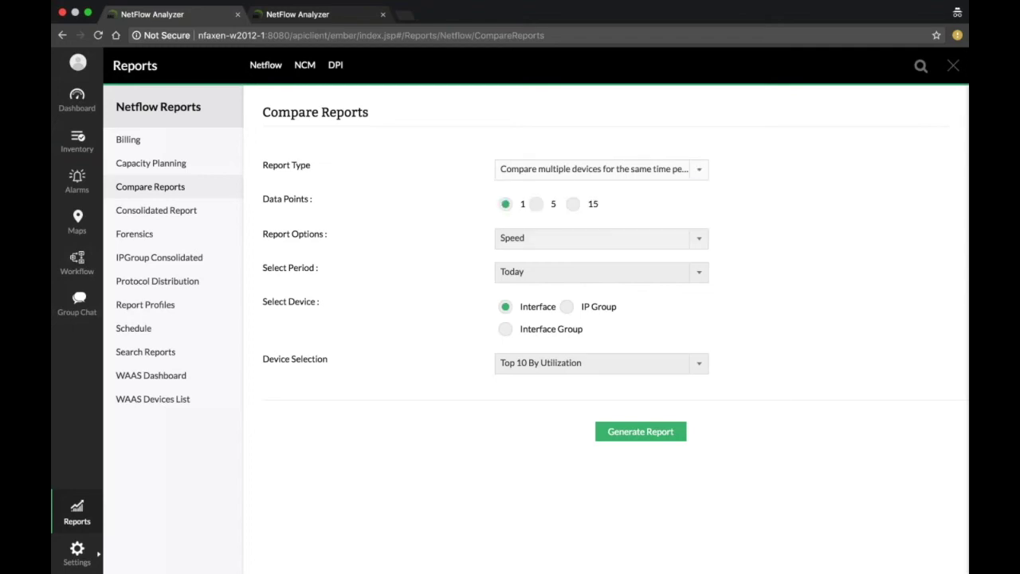
click(563, 240)
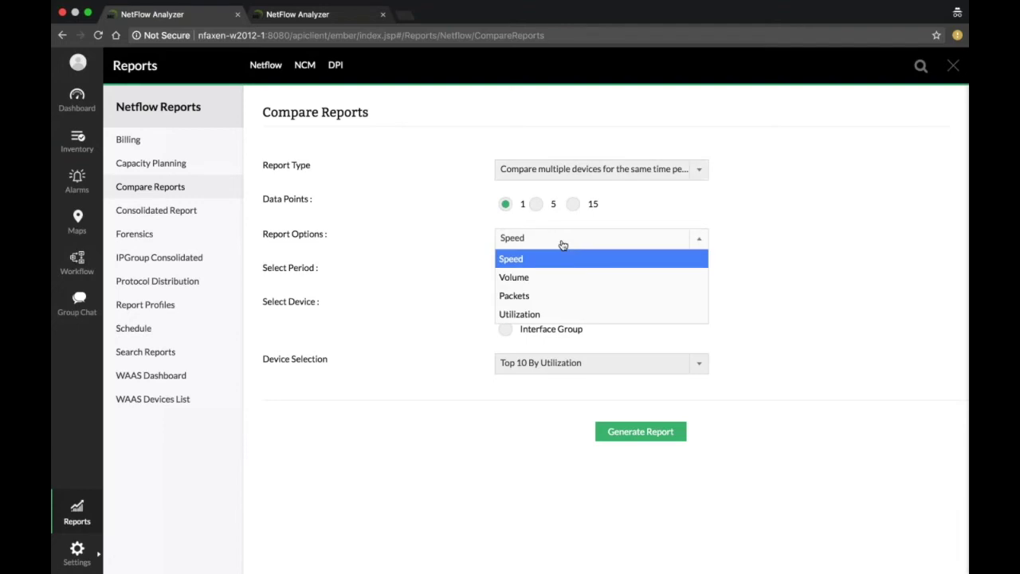
click(552, 314)
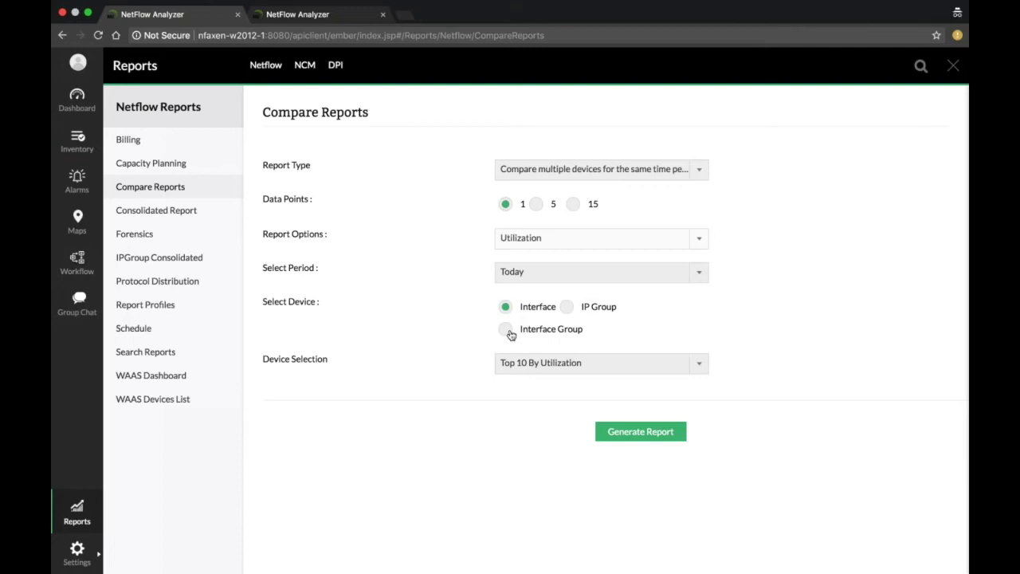
click(540, 366)
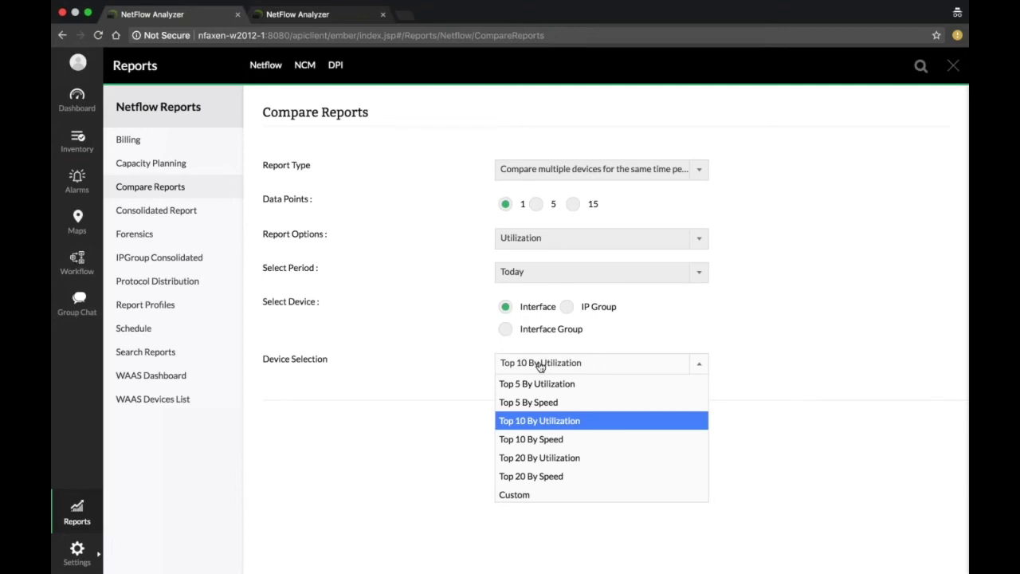
click(539, 420)
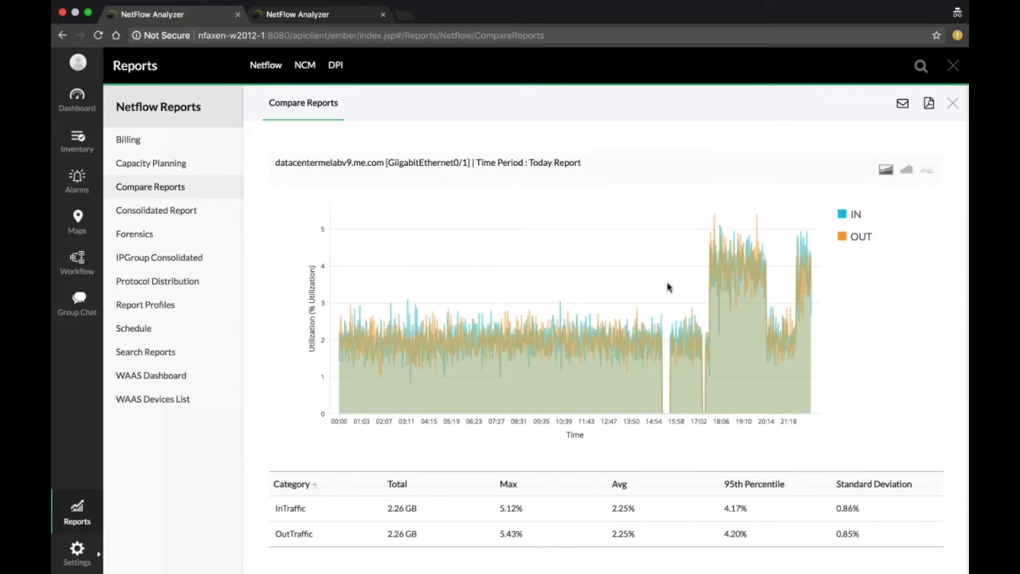
Examine the compare report's IN and OUT utilization graphs and traffic statistics for each interface
scroll(592, 345, down, 3)
scroll(592, 344, up, 3)
scroll(592, 344, down, 5)
scroll(607, 346, down, 10)
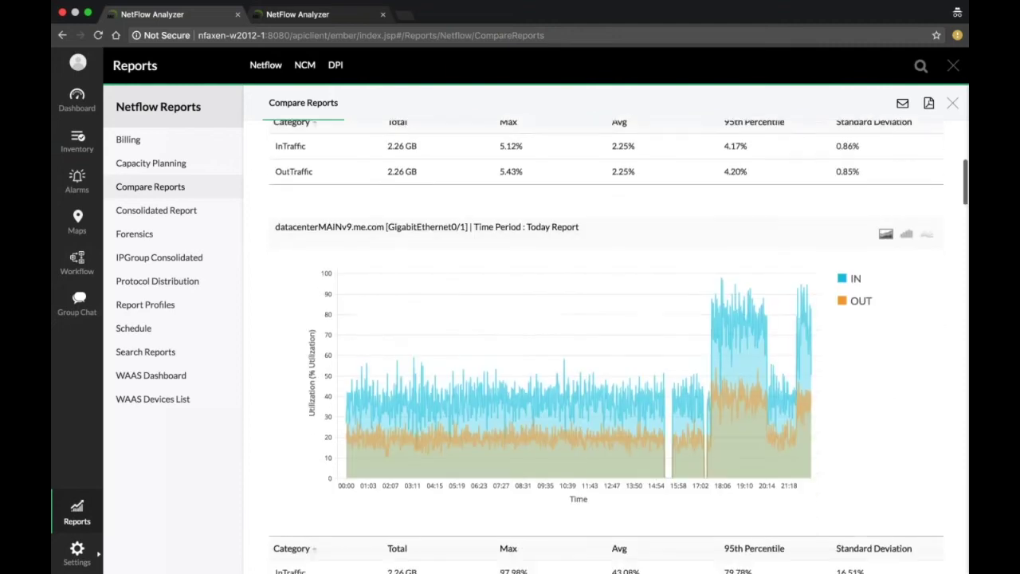
scroll(592, 309, down, 5)
scroll(592, 310, up, 6)
scroll(592, 309, down, 4)
scroll(592, 309, down, 10)
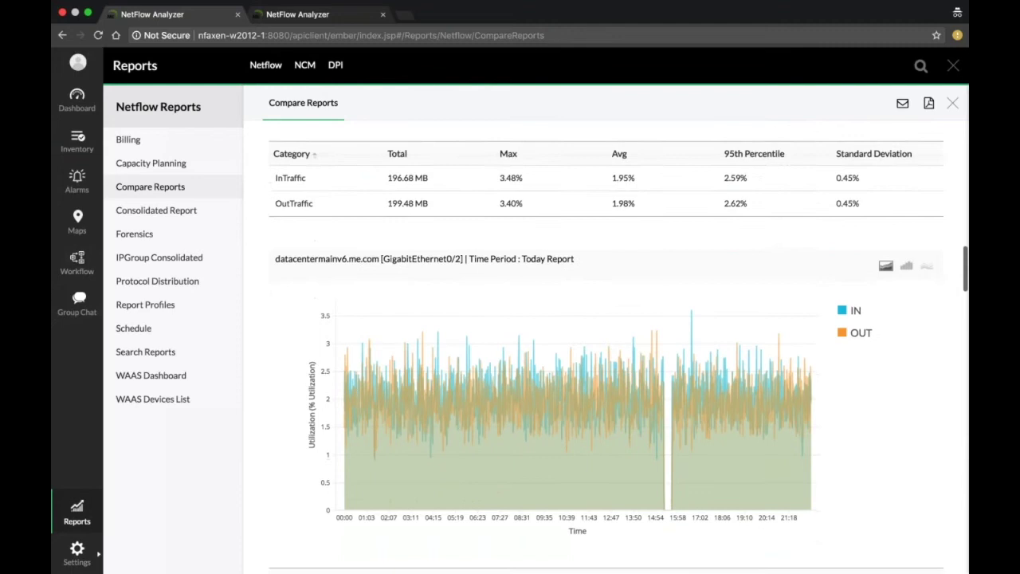
Review the remaining interfaces' utilization graphs and statistics further down the compare report
scroll(592, 309, down, 15)
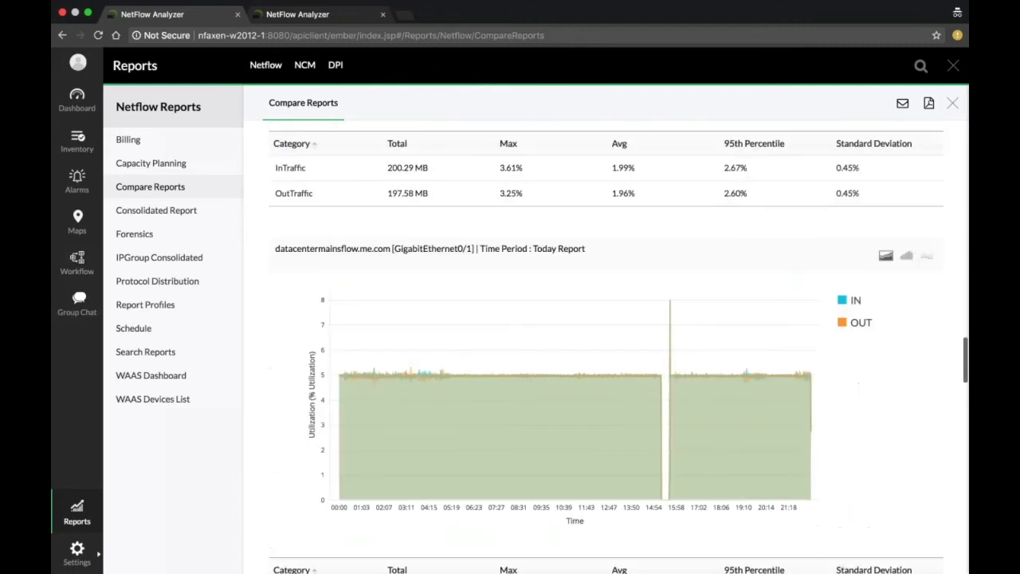
scroll(595, 317, down, 8)
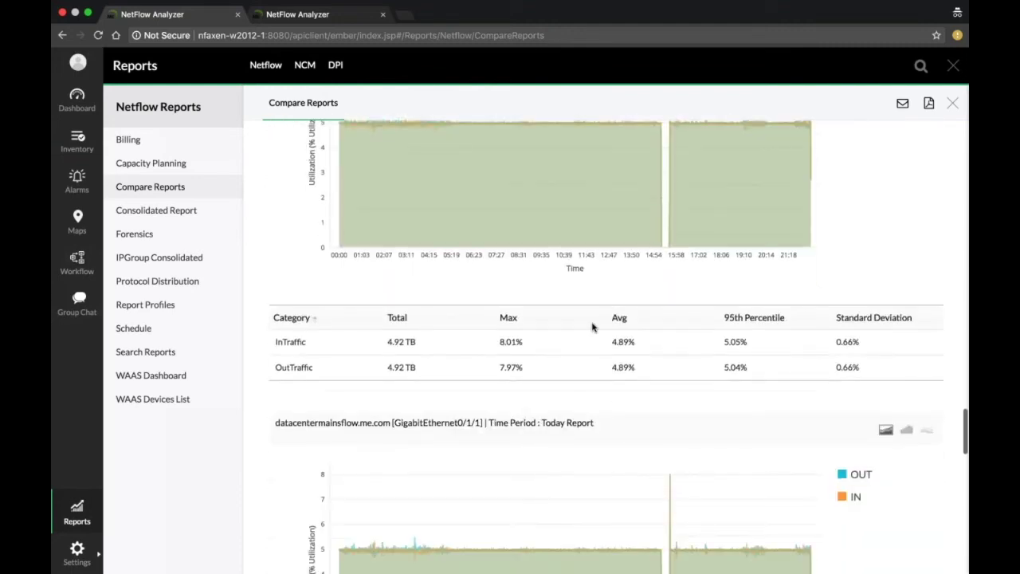
Generate a consolidated report for interface GigabitEthernet0/2 of datacenterv6multicast.me.com with Top 10, traffic type Speed and time period Last Hour
click(149, 218)
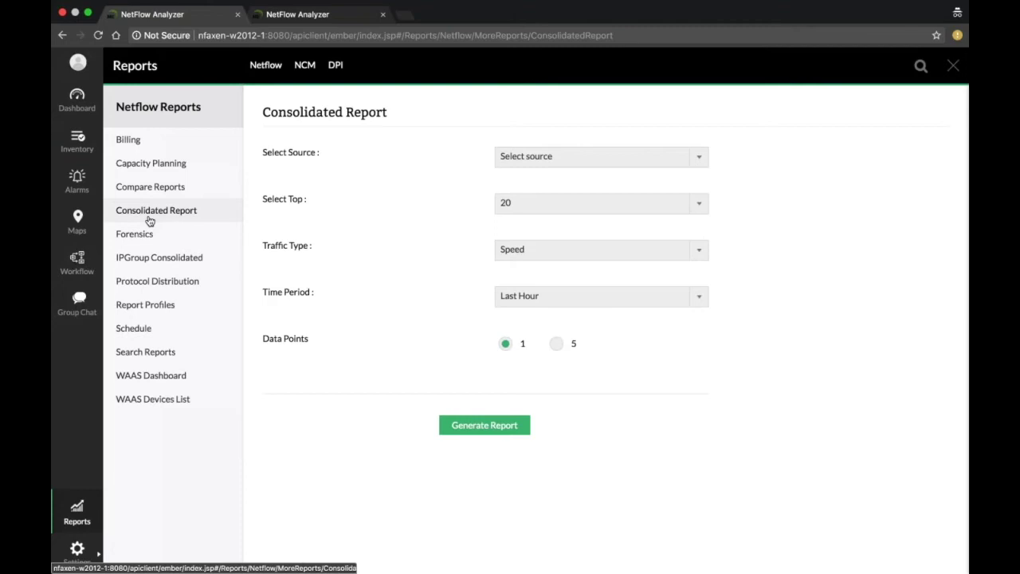
click(589, 156)
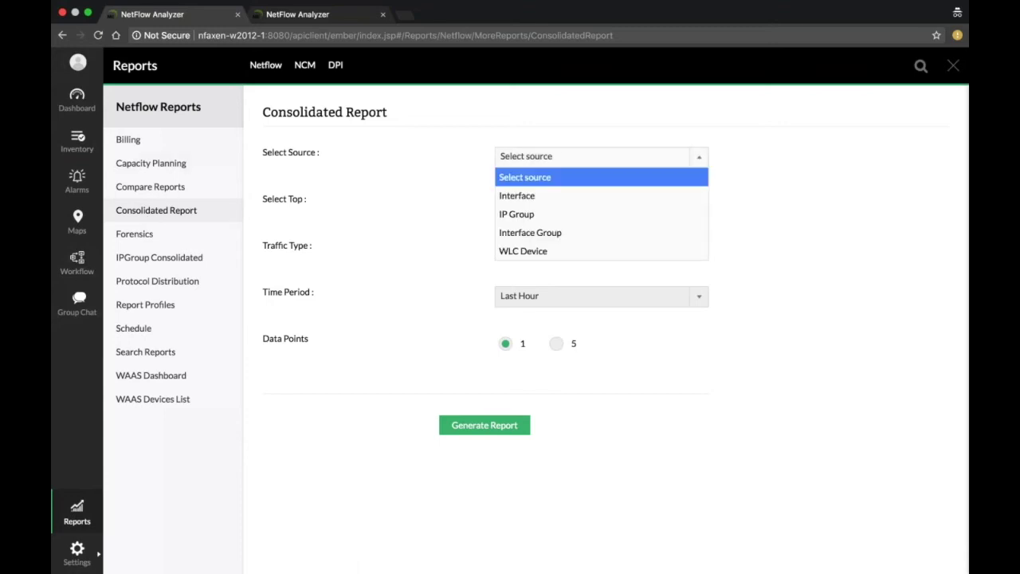
click(585, 198)
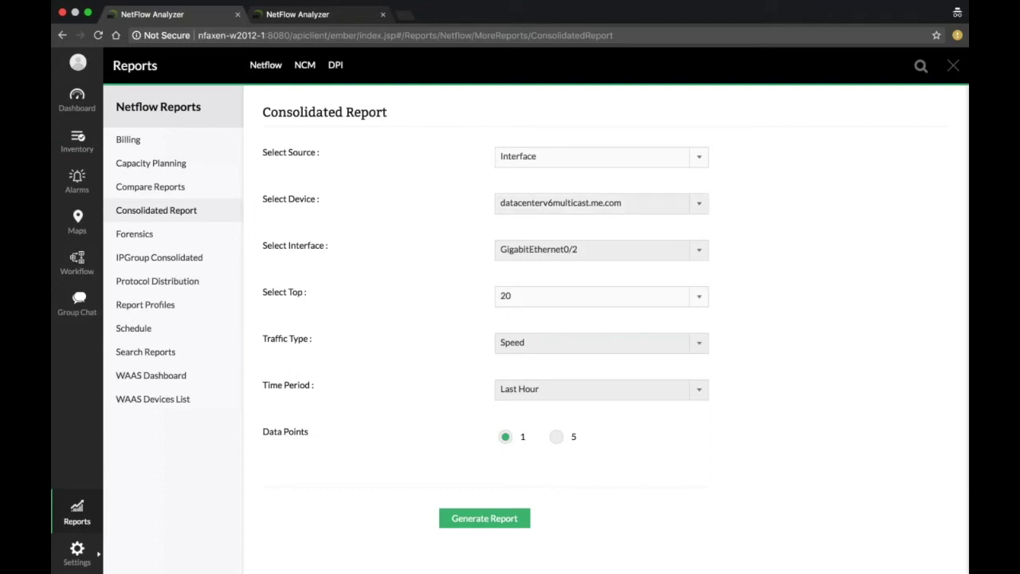
click(551, 296)
click(528, 343)
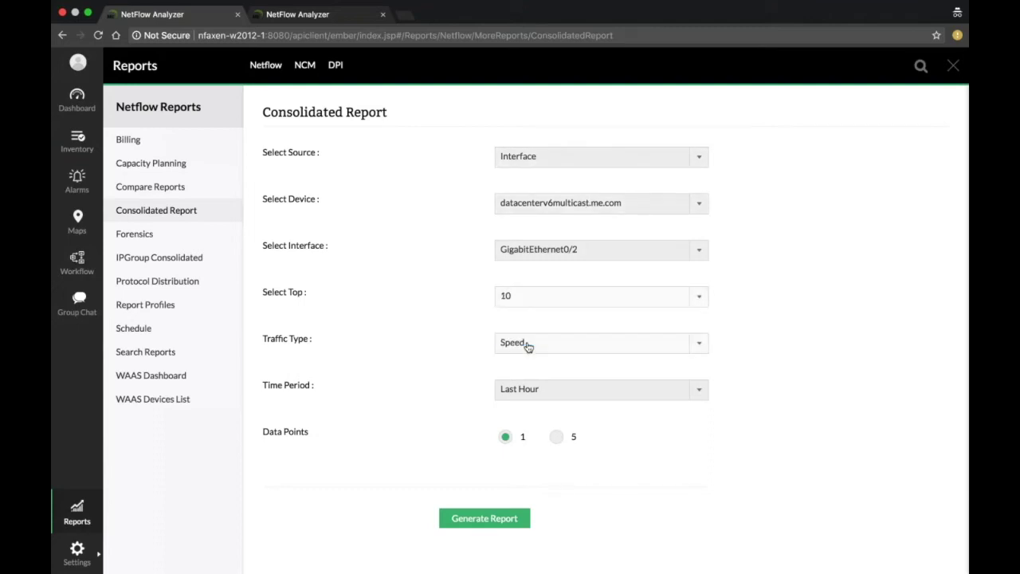
click(532, 344)
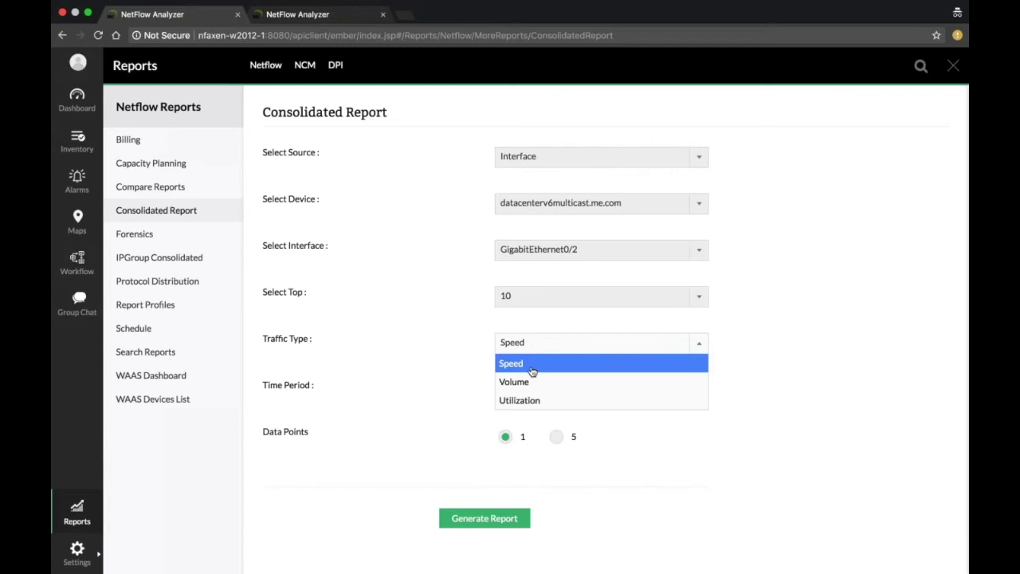
click(533, 367)
click(485, 518)
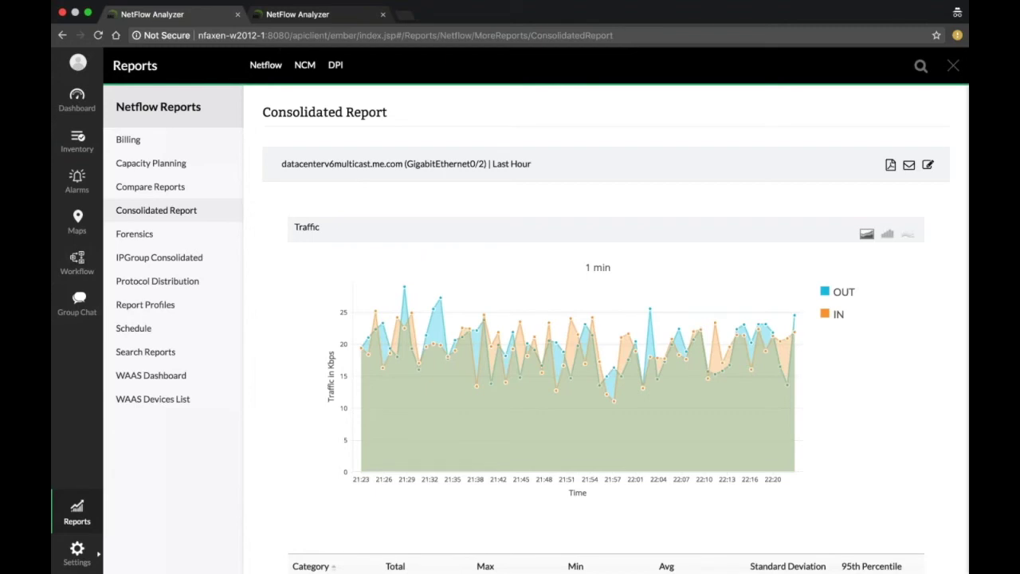
Examine the consolidated report's application, source and destination breakdowns, and return to its traffic graph
scroll(606, 335, down, 15)
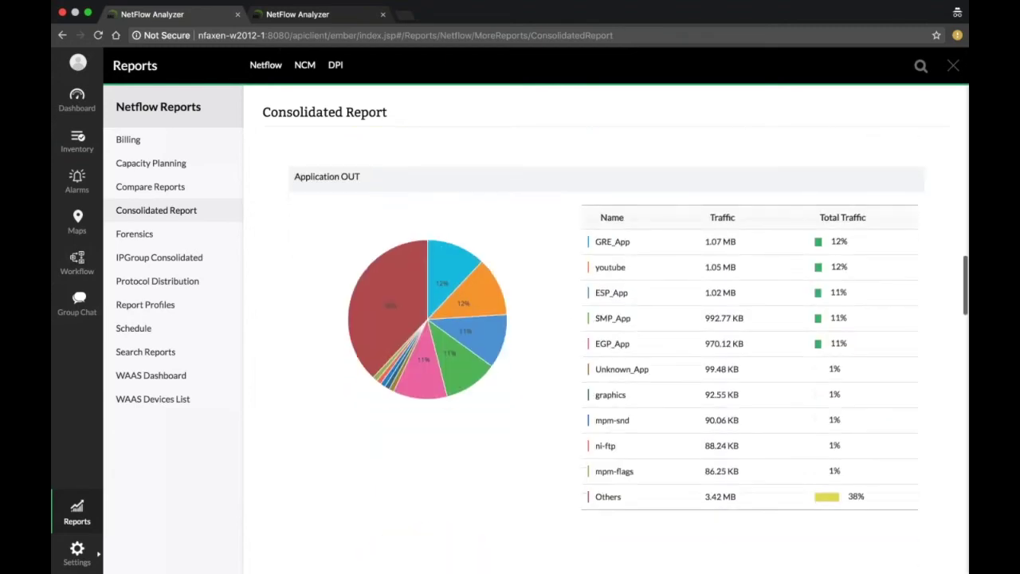
scroll(606, 335, down, 8)
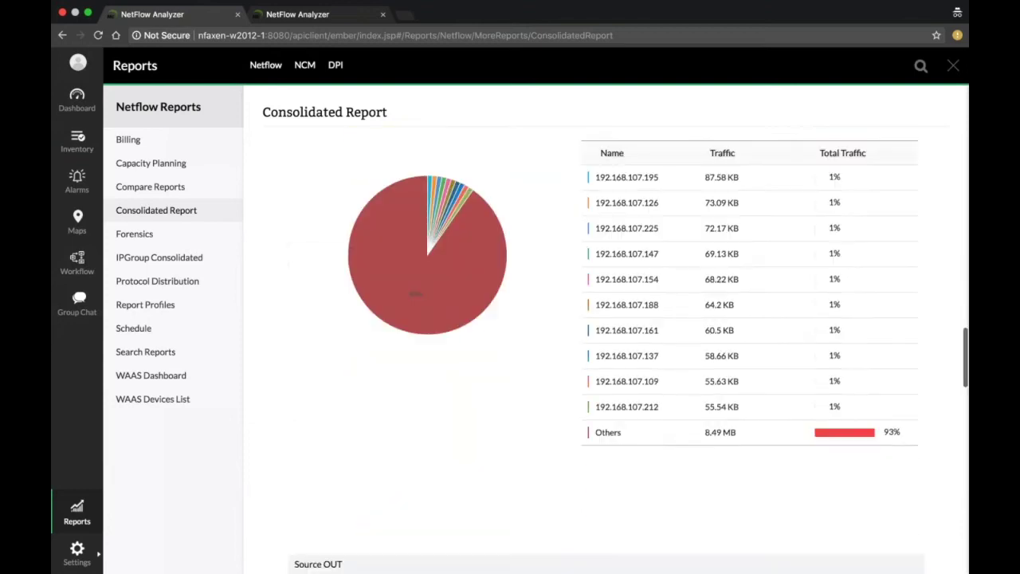
scroll(606, 351, down, 10)
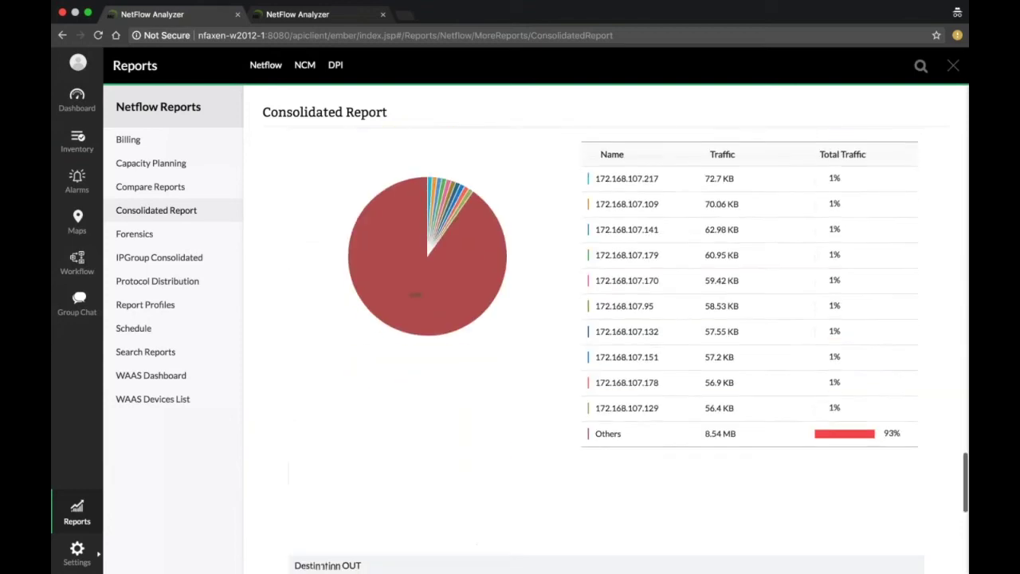
scroll(606, 351, down, 2)
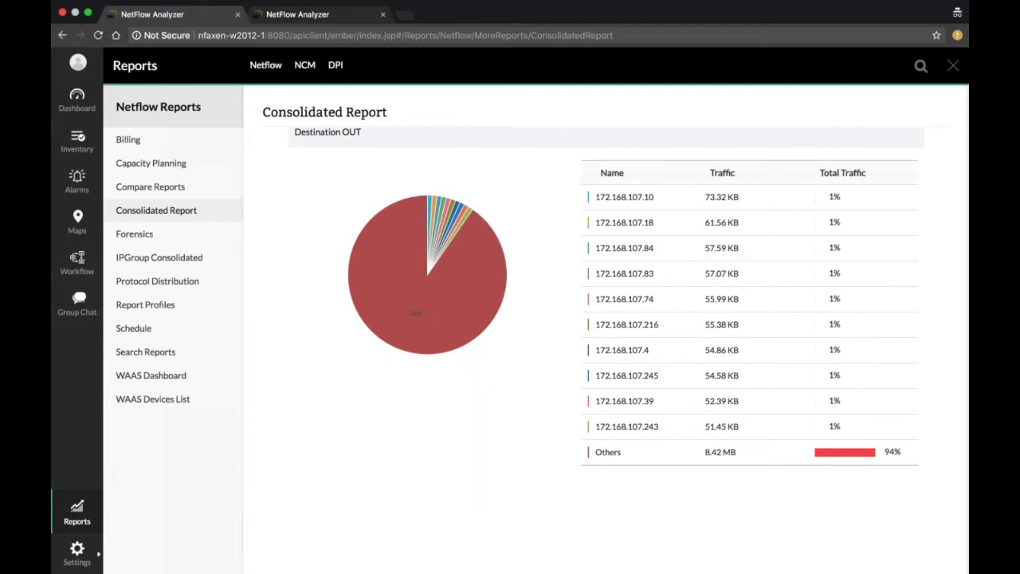
scroll(606, 351, up, 20)
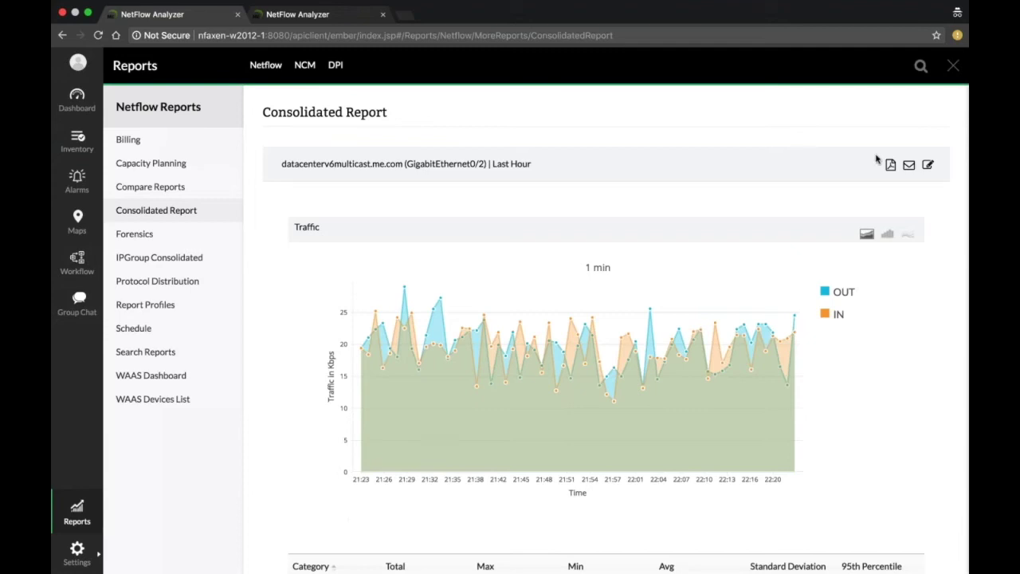
Generate an IPGroup Consolidated report by Utilization for the Last Hour and review each group's in and out traffic
click(146, 260)
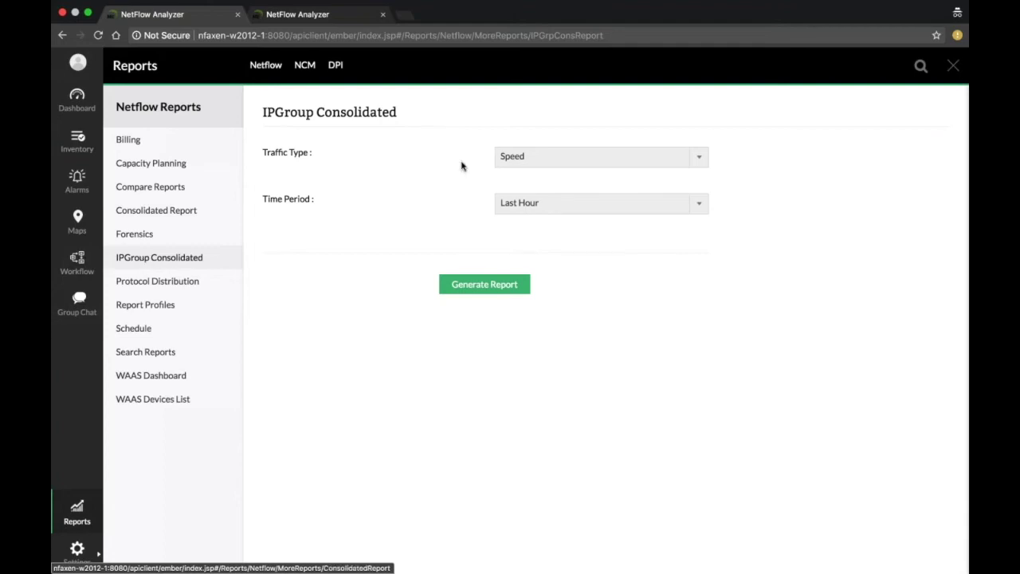
click(518, 157)
click(519, 213)
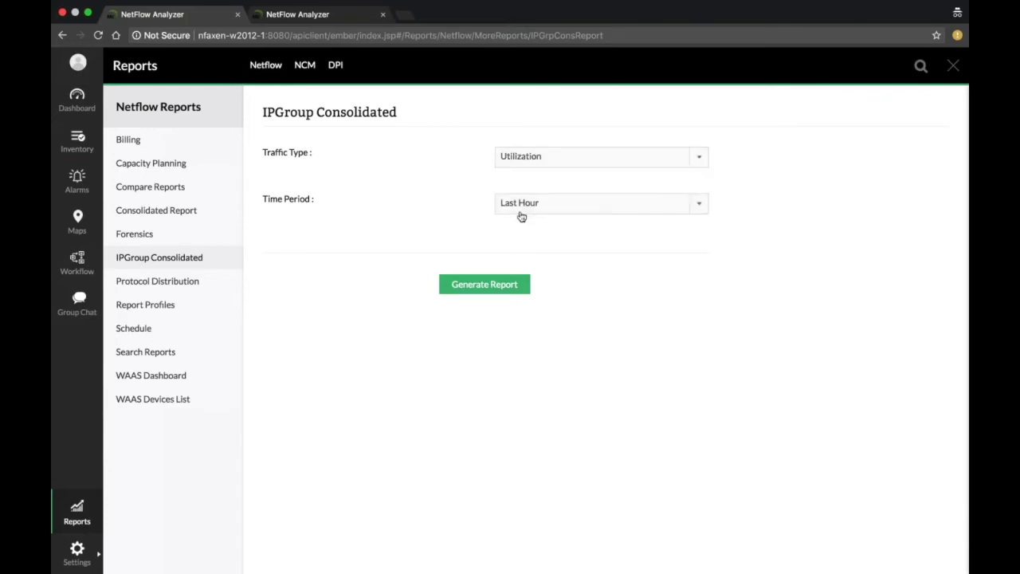
click(485, 284)
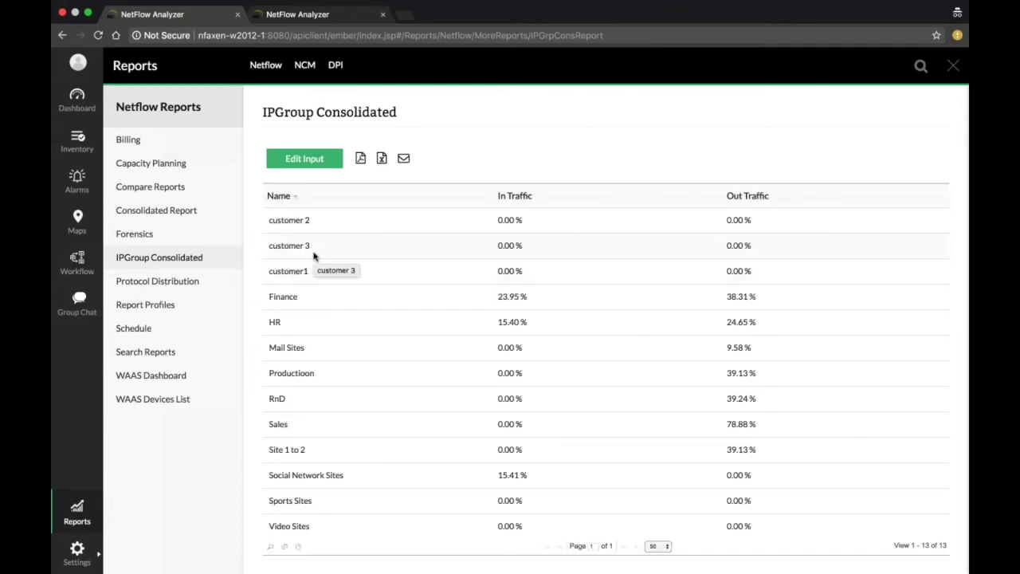
scroll(313, 256, down, 1)
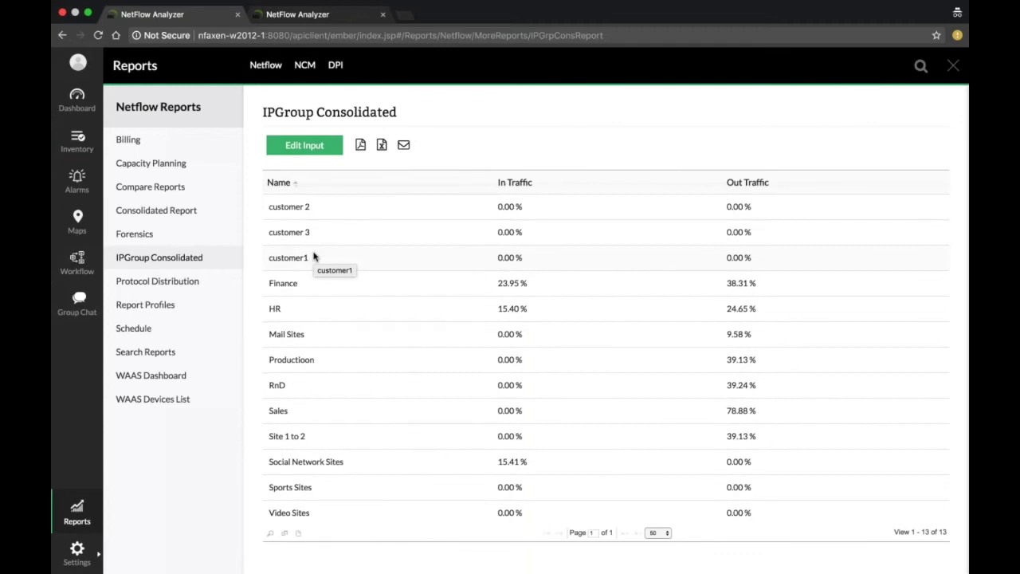
Generate a Last Hour protocol distribution report for GigabitEthernet0/2 of datacenterv6multicast.me.com and review its per-protocol traffic table
click(197, 285)
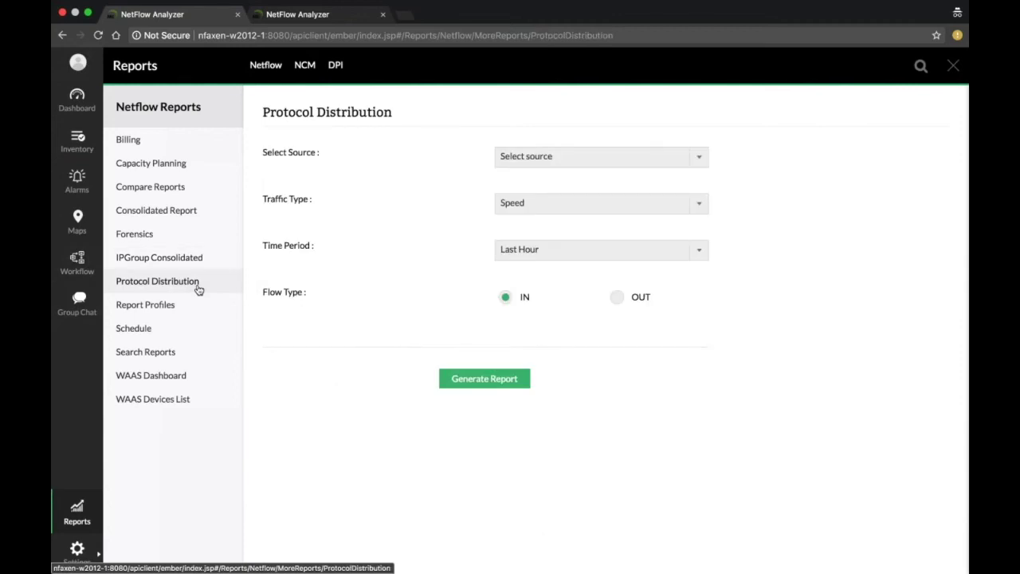
click(548, 157)
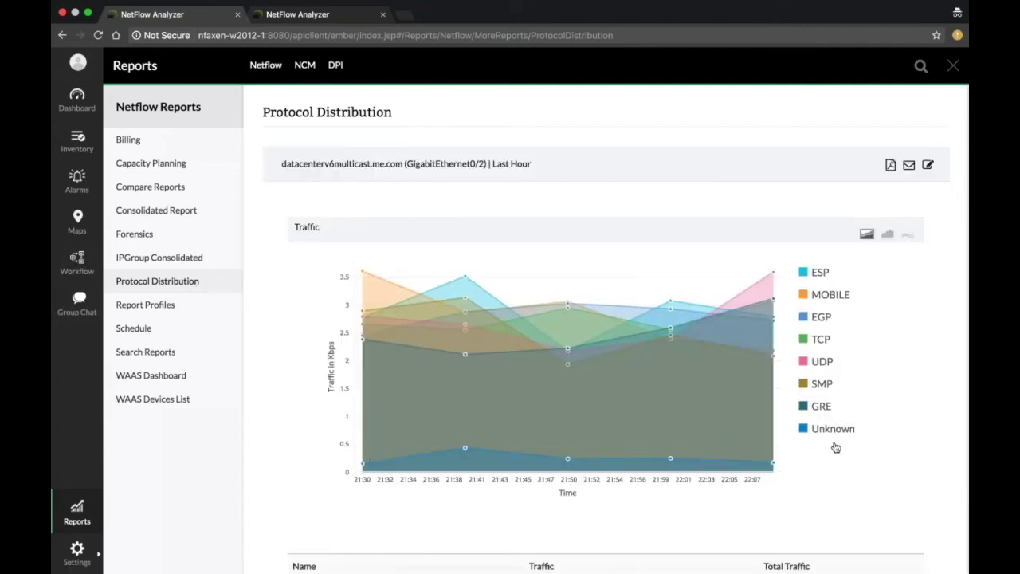
scroll(836, 447, down, 3)
scroll(606, 335, down, 1)
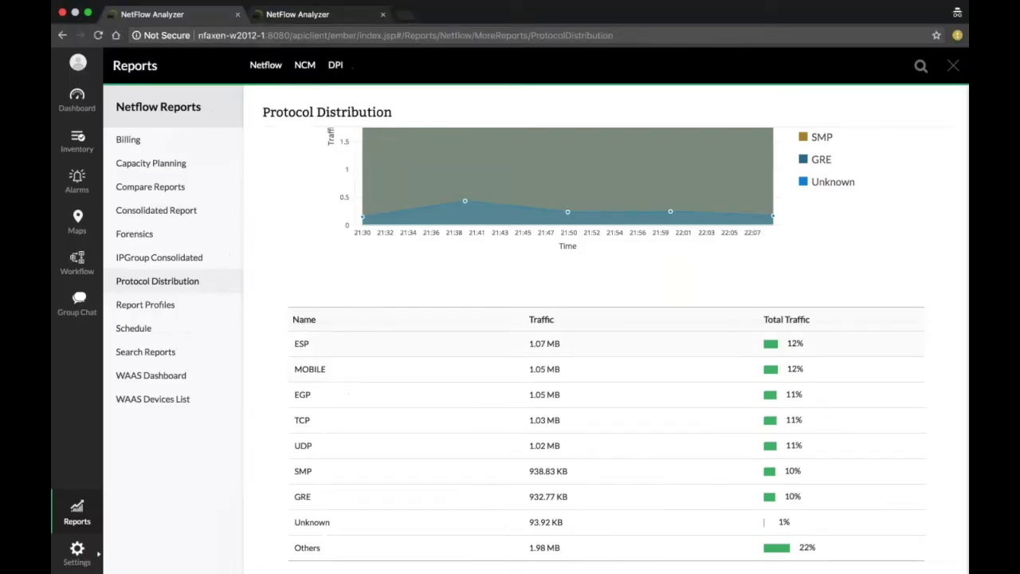
Create an Include report filter named protocol1 with the protocols IP, ICMP and IGMP, and save it
click(165, 309)
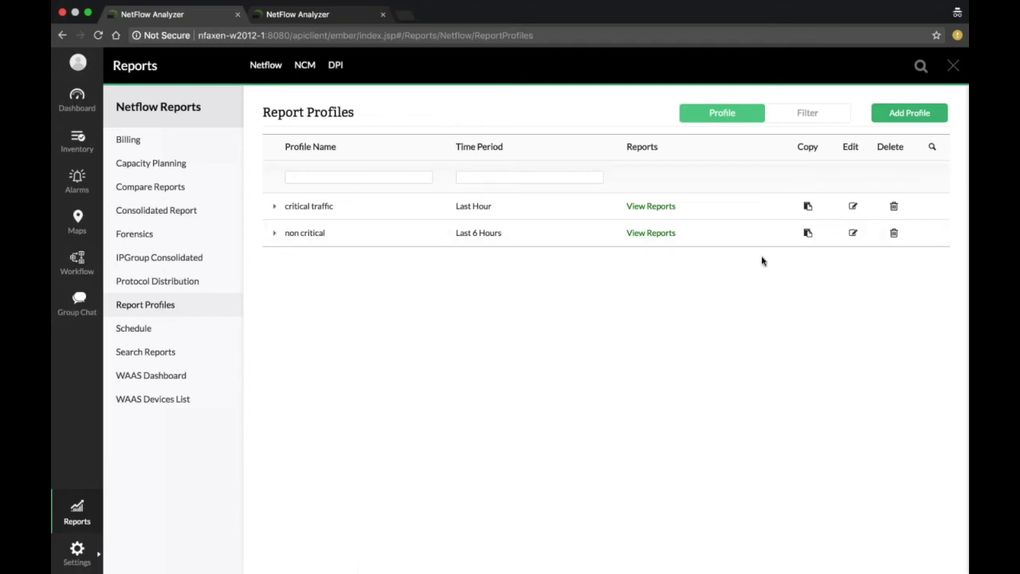
click(807, 113)
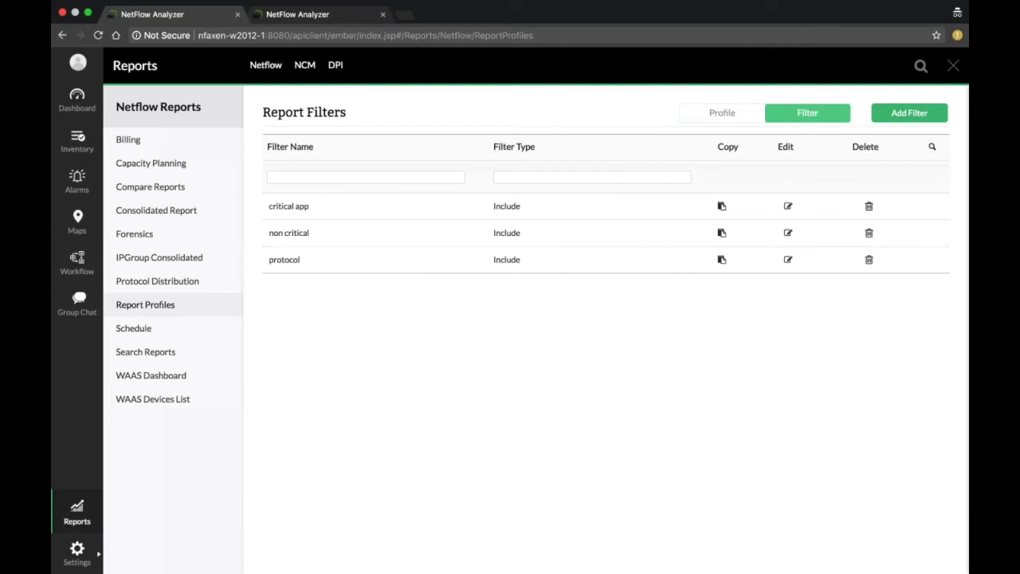
click(909, 114)
click(805, 155)
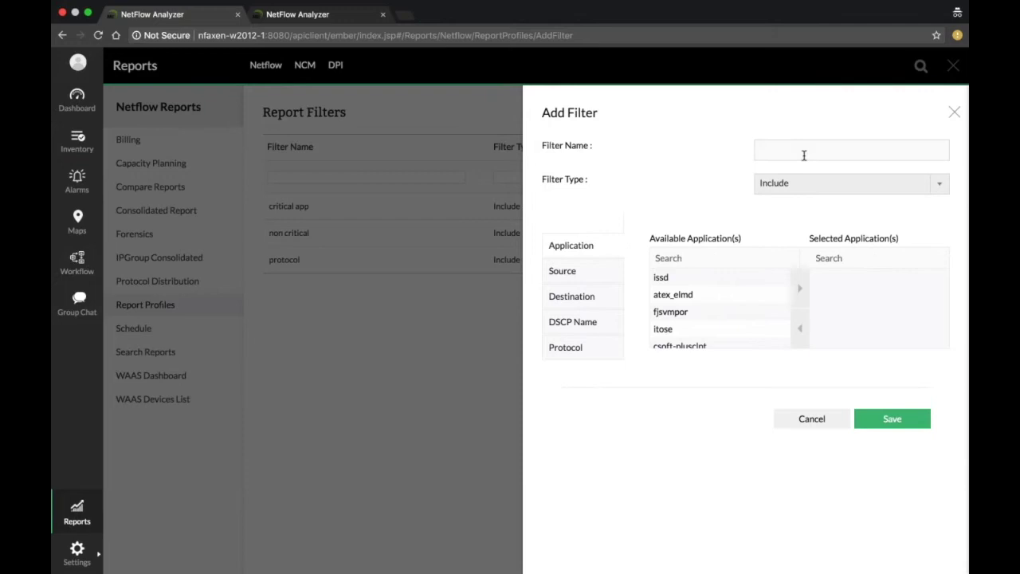
text(protocol1)
click(587, 351)
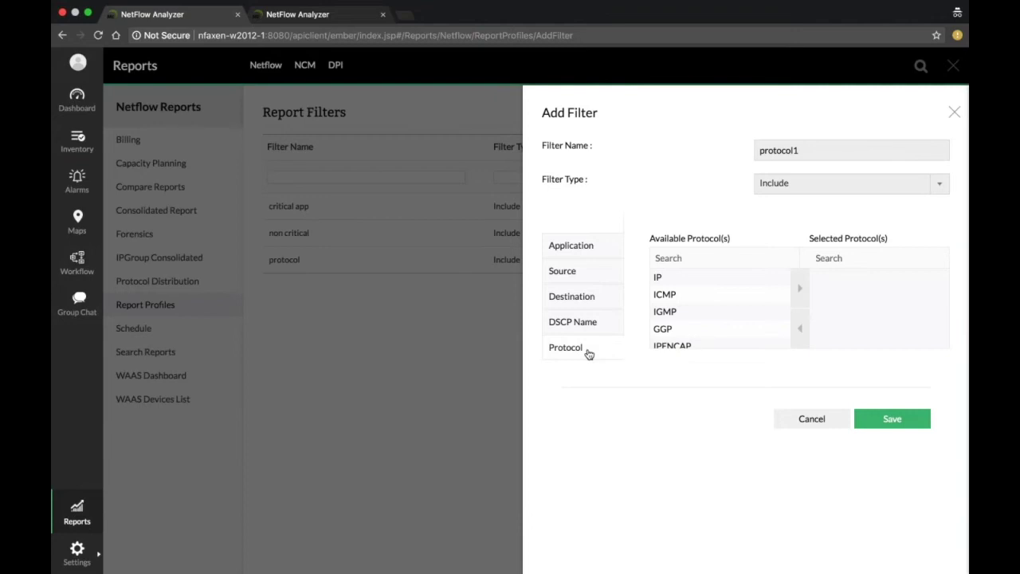
drag(708, 279, 708, 312)
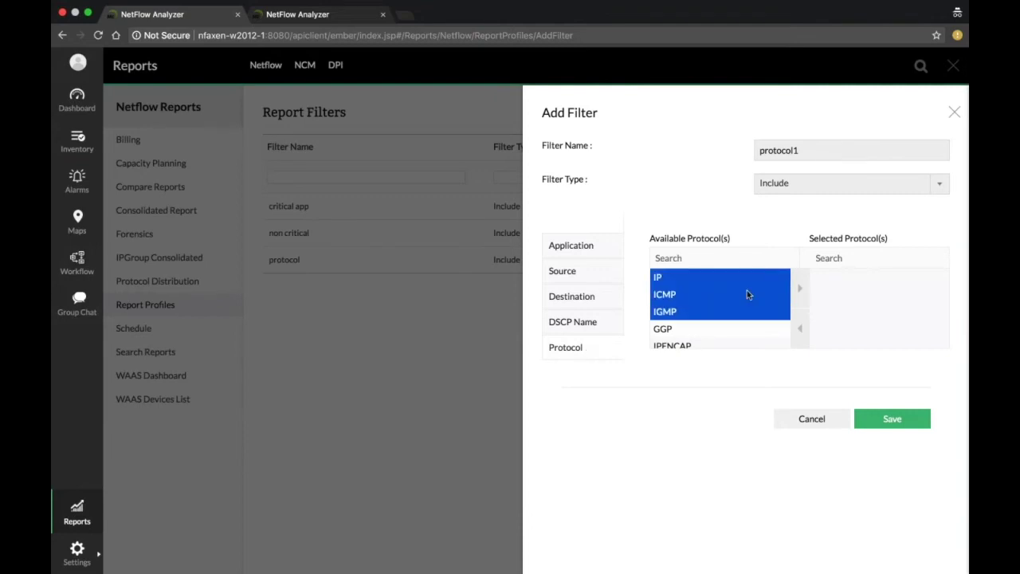
click(803, 289)
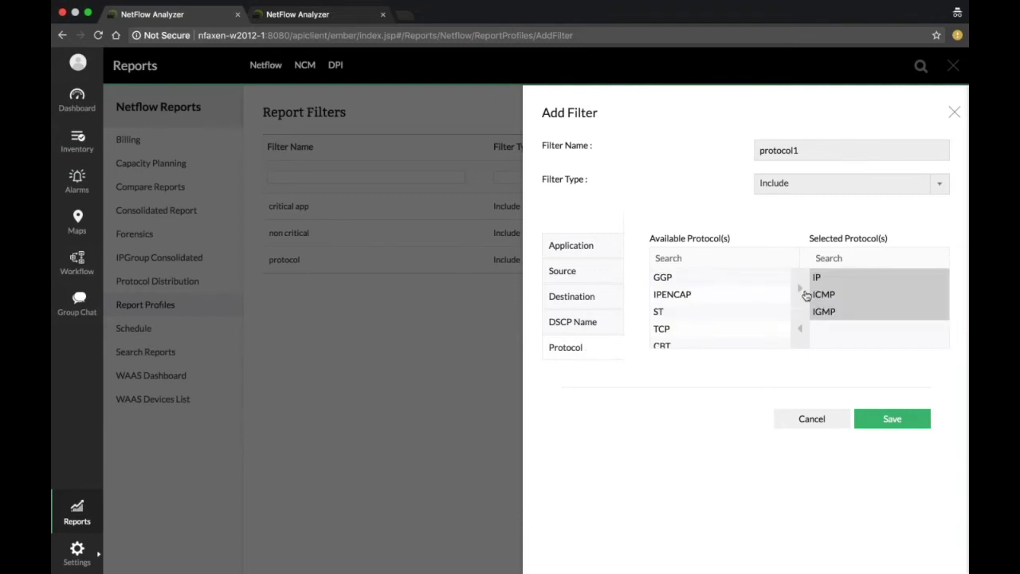
click(894, 430)
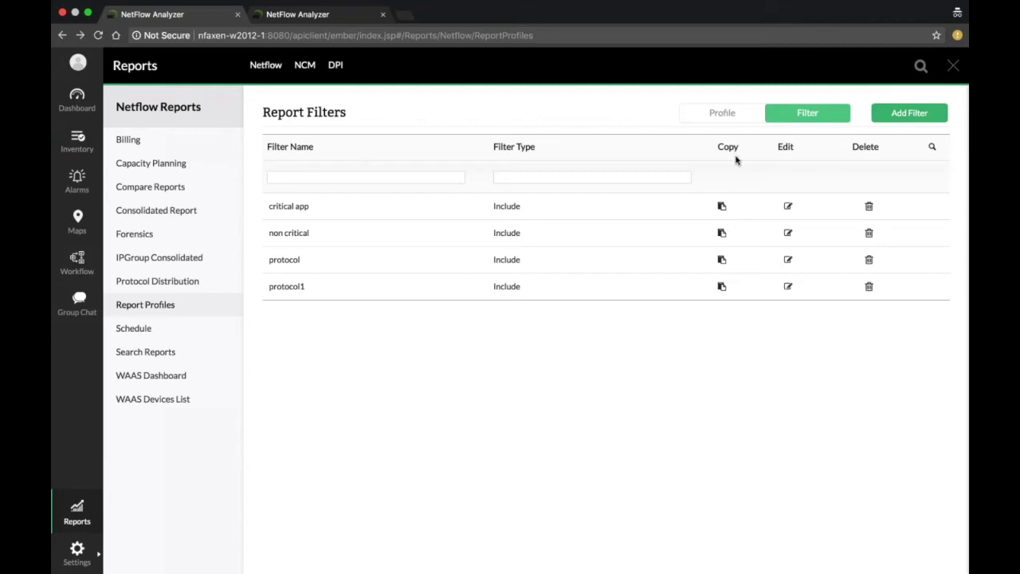
Start a report profile named critical protocol with the Application Report and Conversation Report, and proceed to its report information
click(723, 112)
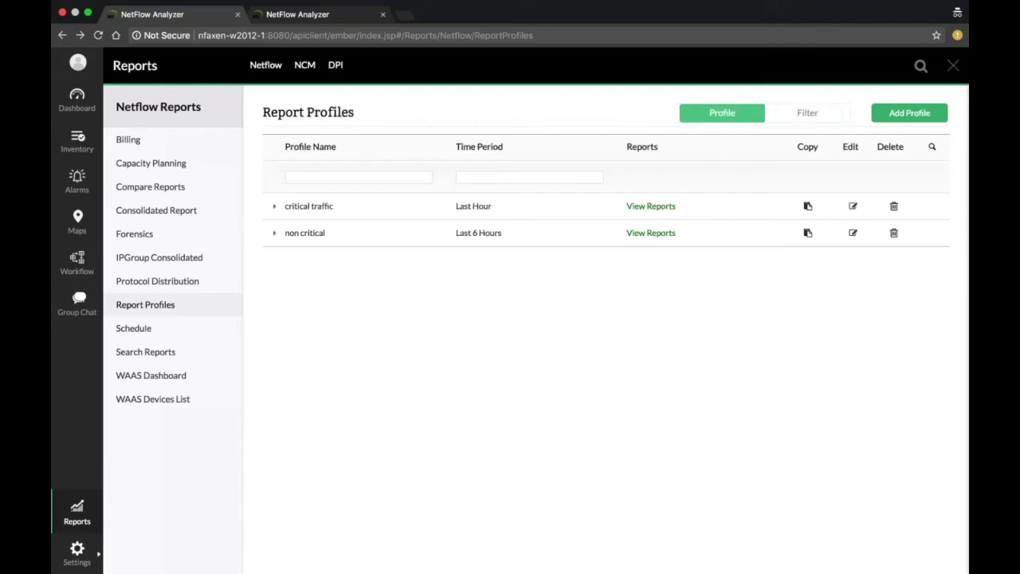
click(909, 113)
click(841, 214)
text(critical protocol)
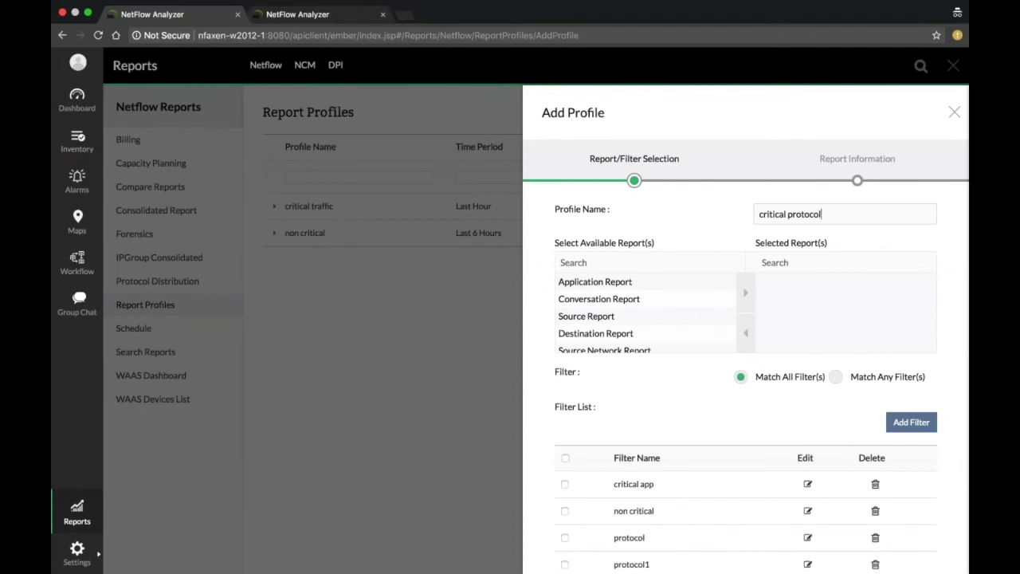
scroll(644, 314, down, 5)
scroll(644, 315, up, 5)
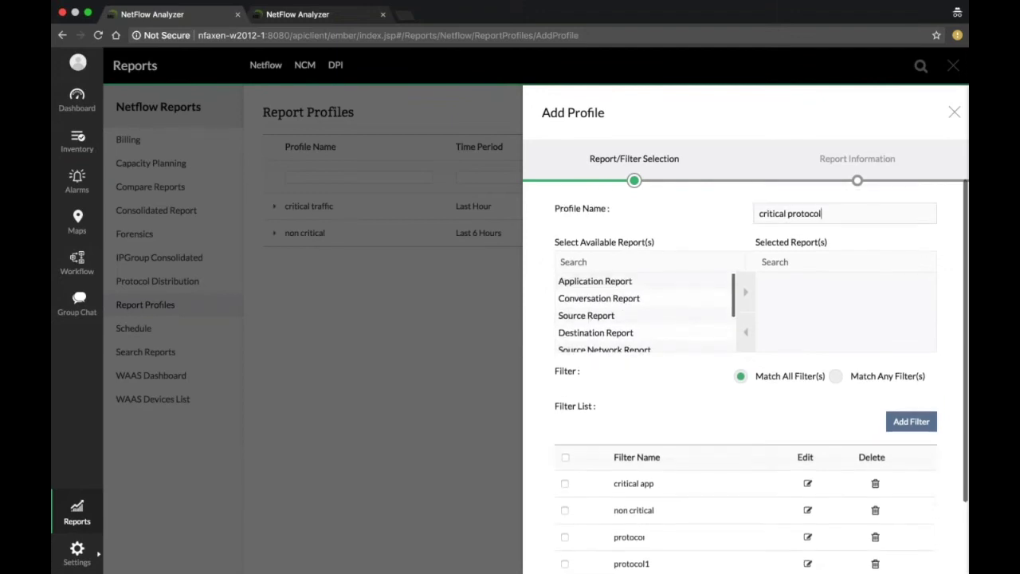
drag(644, 287, 829, 303)
scroll(653, 435, down, 2)
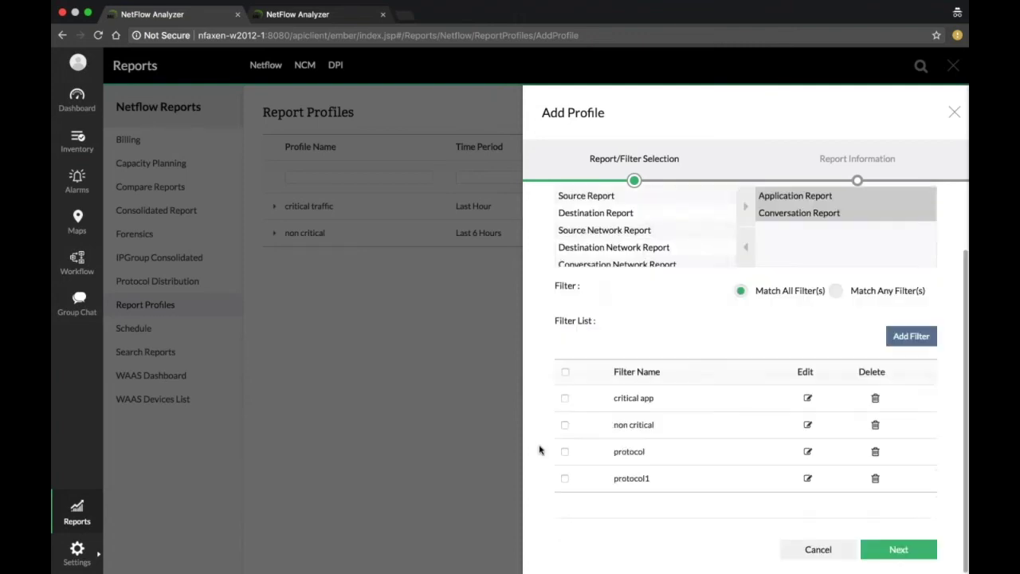
click(899, 549)
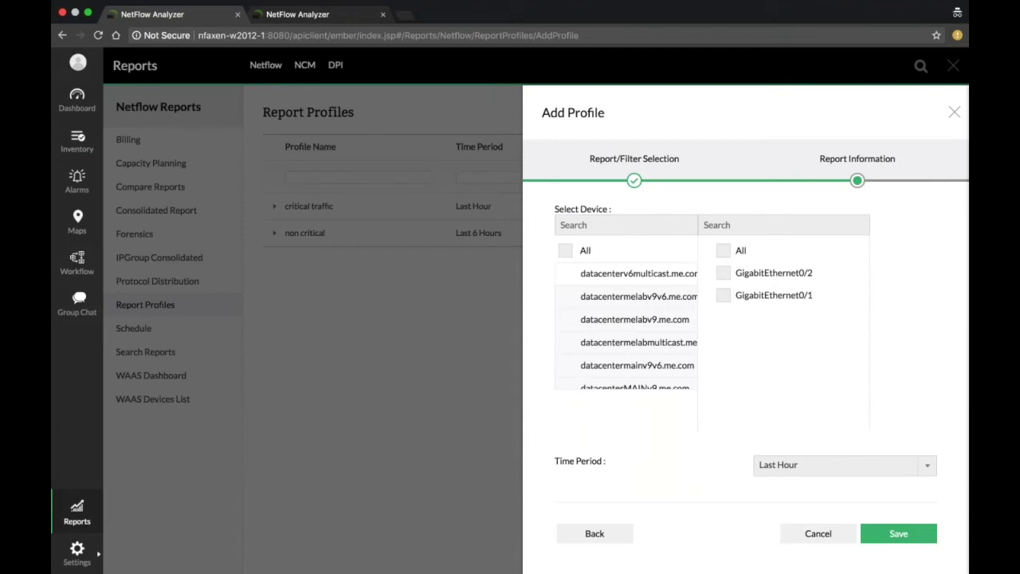
Select all interfaces of datacenterv6multicast.me.com for the profile and set its time period to Last 6 Hours
click(724, 250)
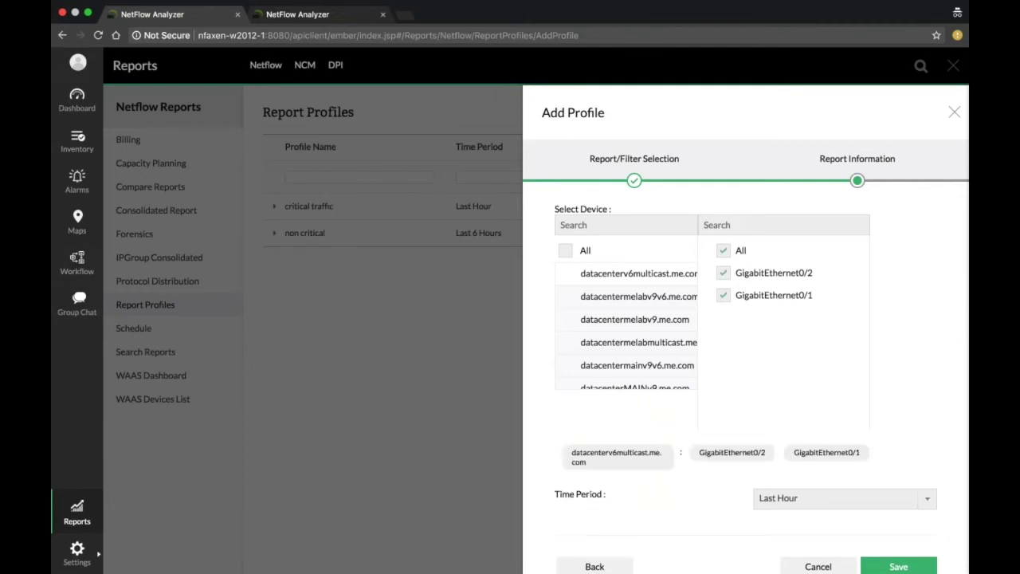
scroll(797, 399, down, 1)
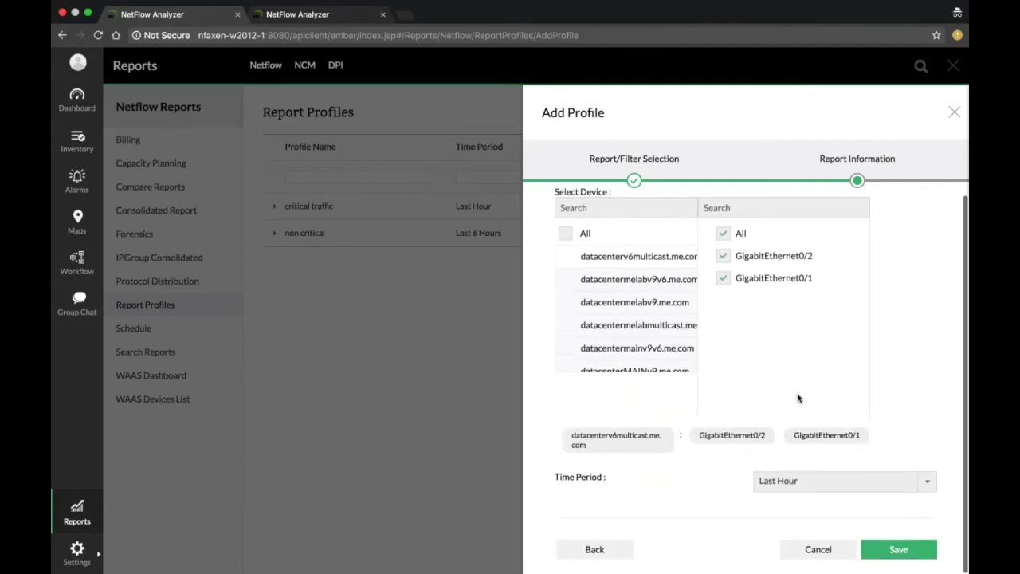
click(825, 484)
click(807, 376)
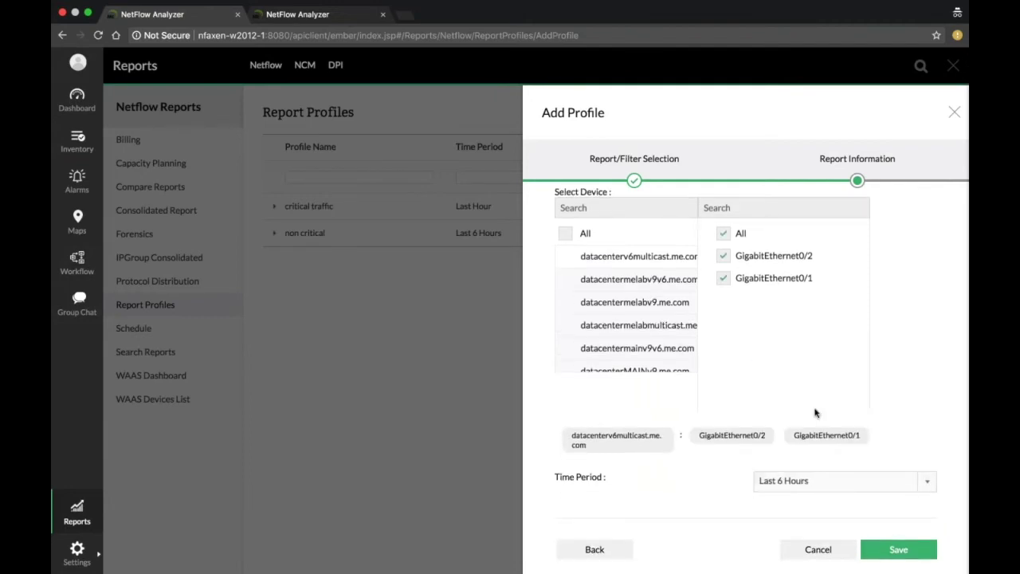
Save the critical protocol report profile to the list of report profiles
click(899, 549)
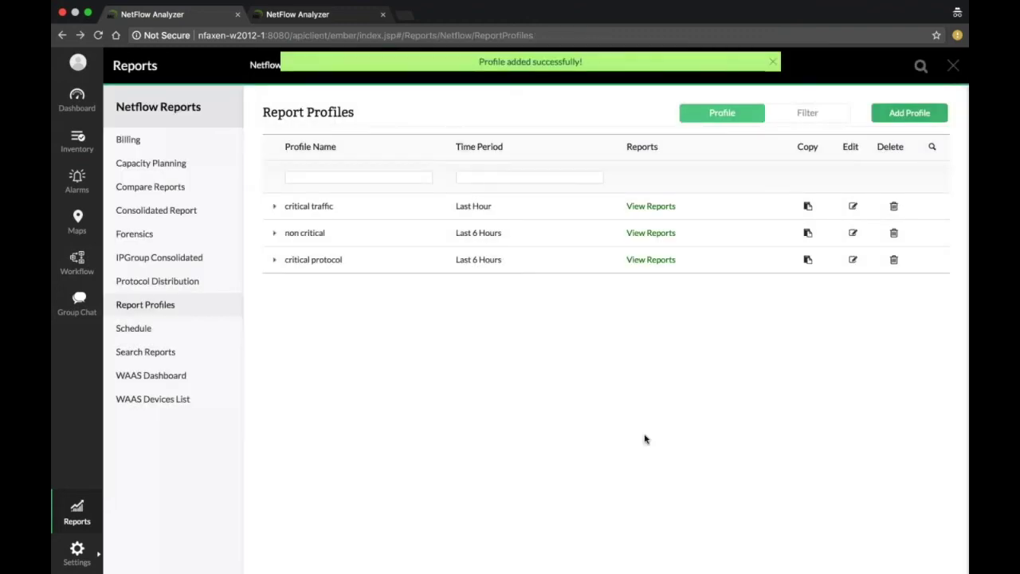
click(656, 234)
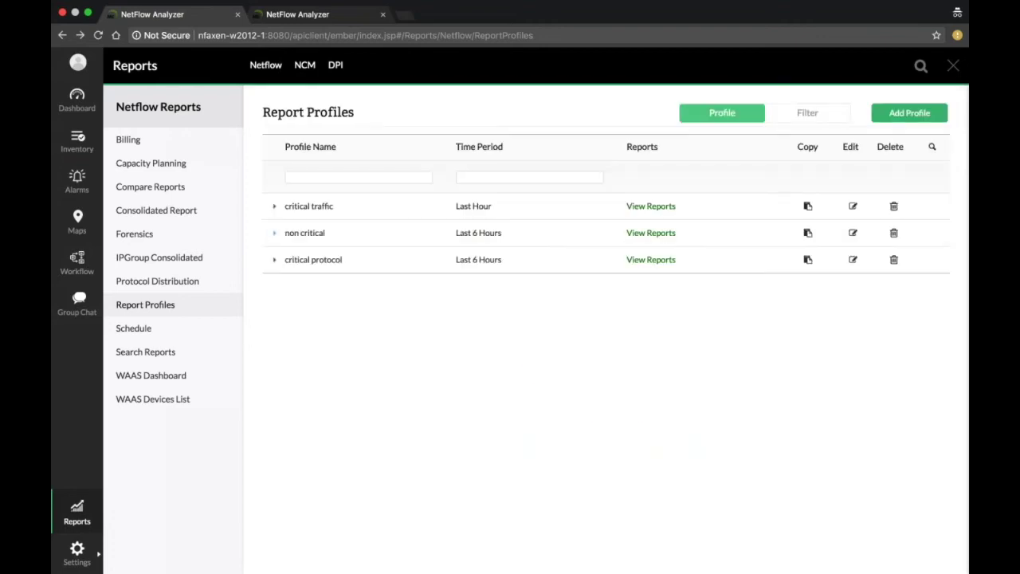
Start a report schedule named daily for all interfaces with the Application Report type, and proceed to its time period settings
click(144, 330)
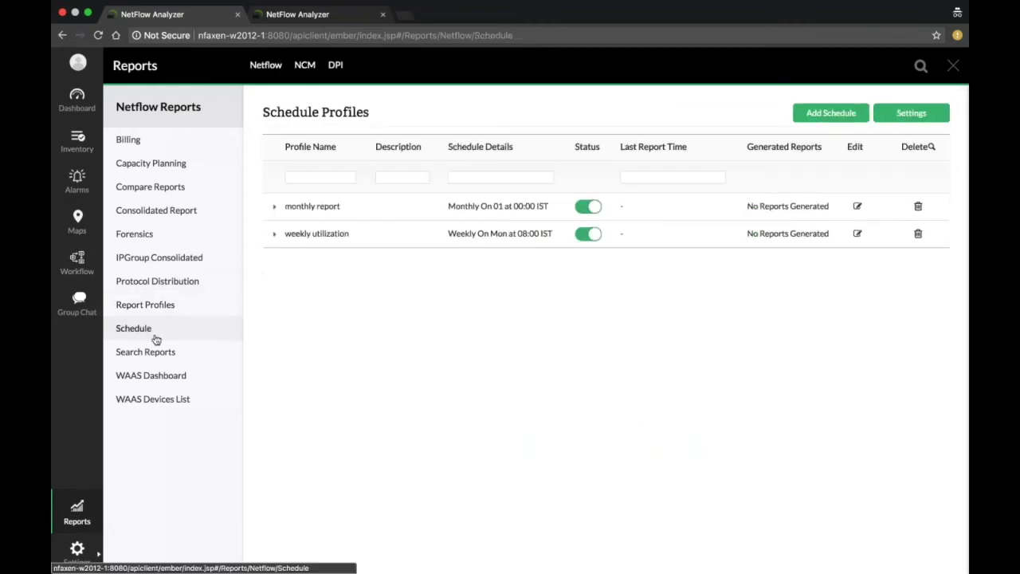
click(831, 113)
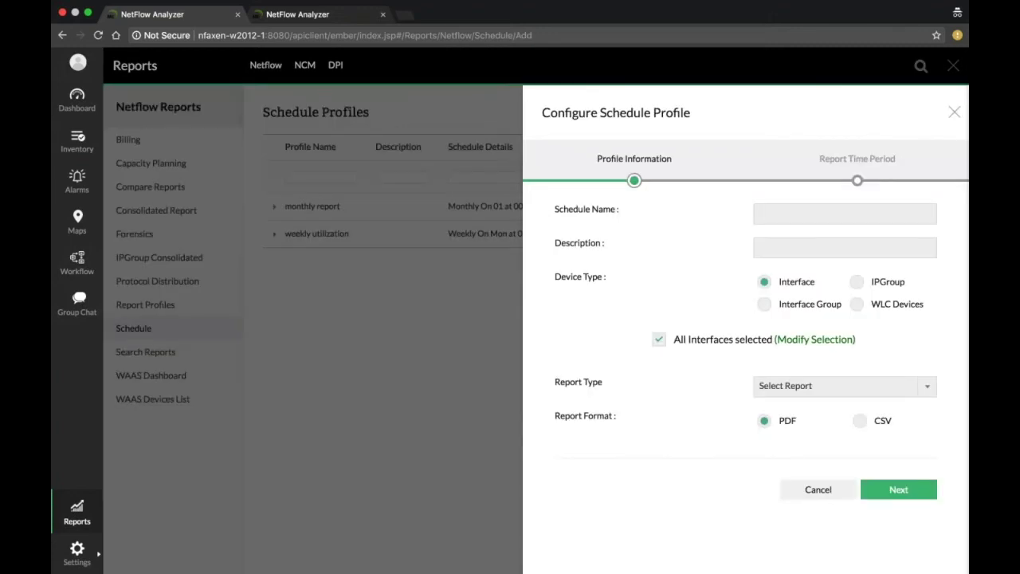
click(832, 213)
text(daily)
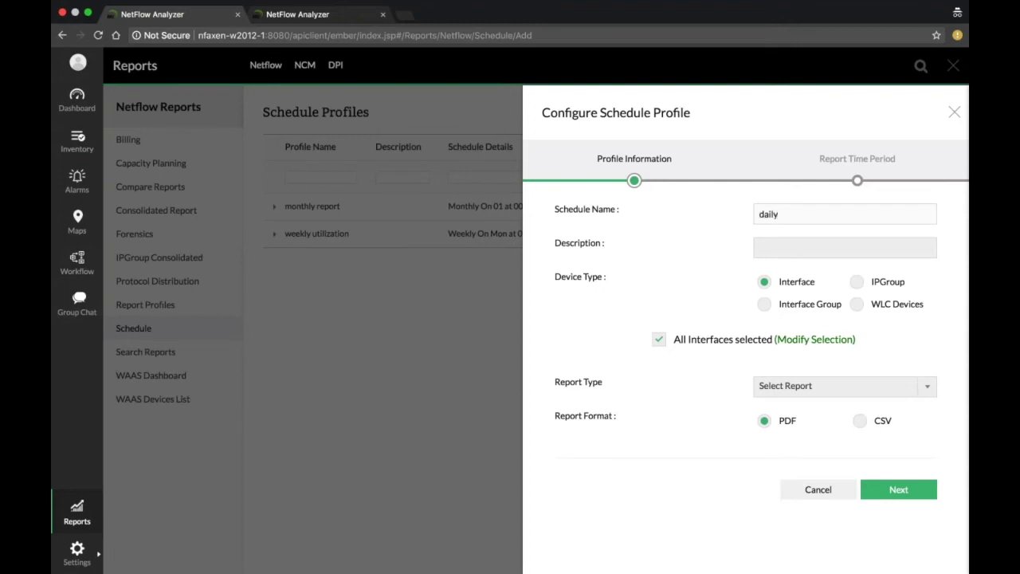
click(807, 386)
scroll(825, 508, down, 2)
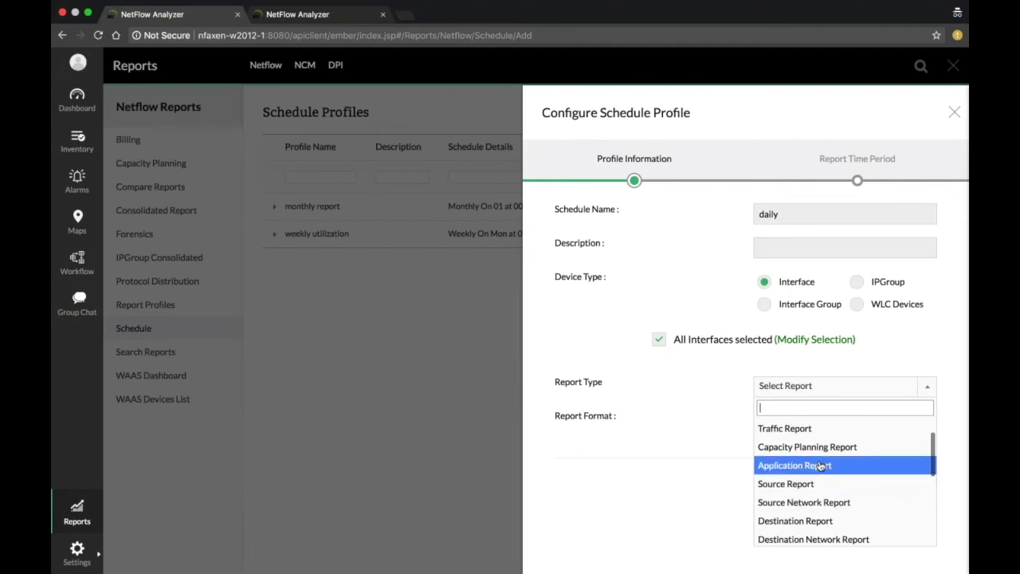
click(821, 467)
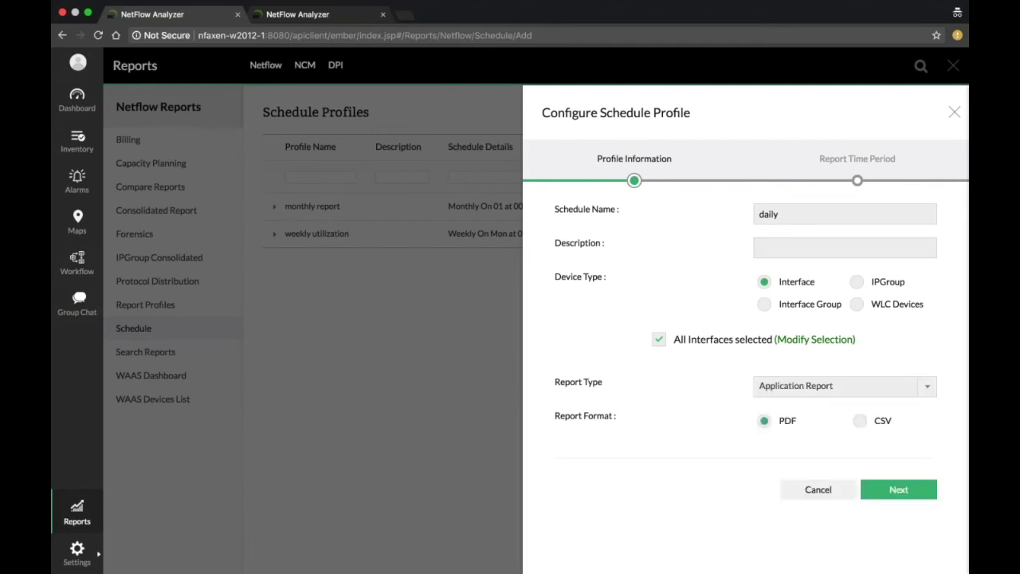
click(898, 489)
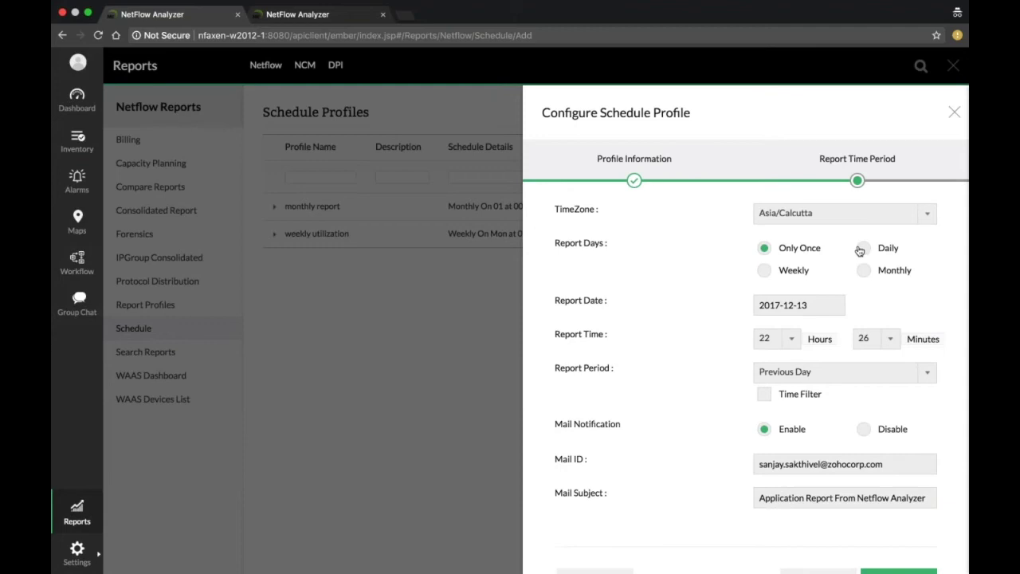
Set the schedule to run daily at hour 01 with a Last 24 Hours report period, and save it
click(862, 249)
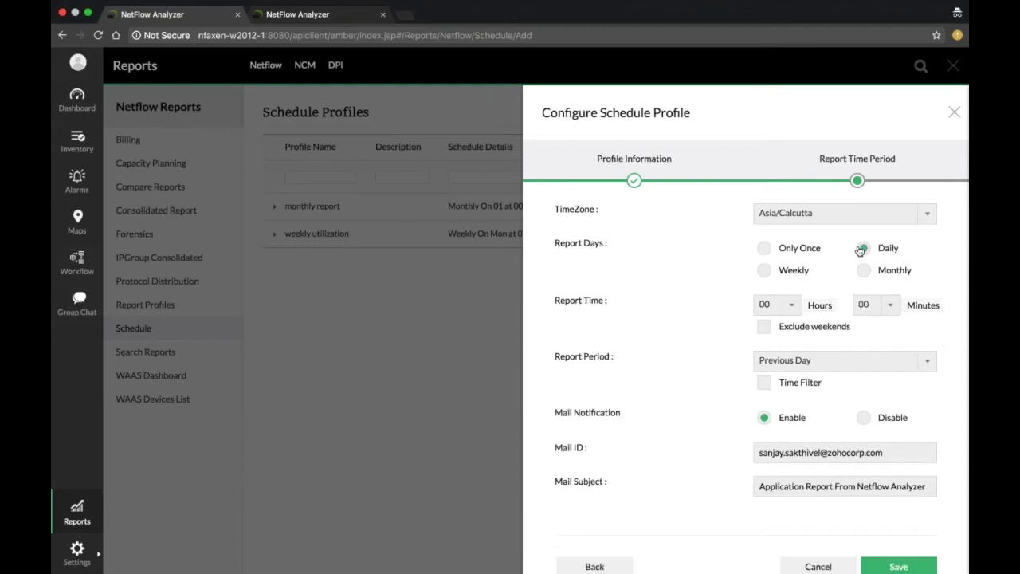
click(786, 306)
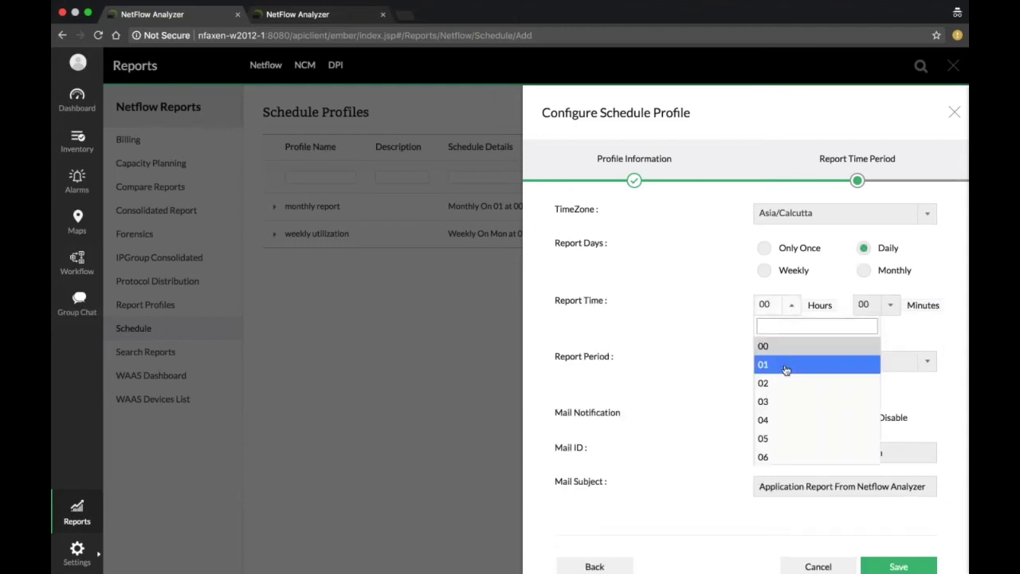
click(786, 367)
click(845, 361)
click(852, 402)
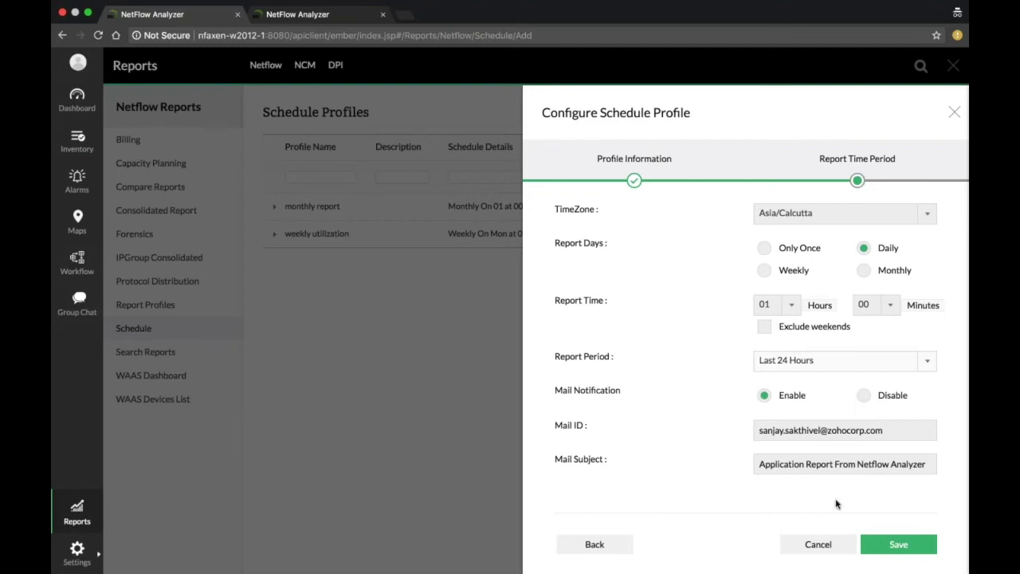
click(889, 545)
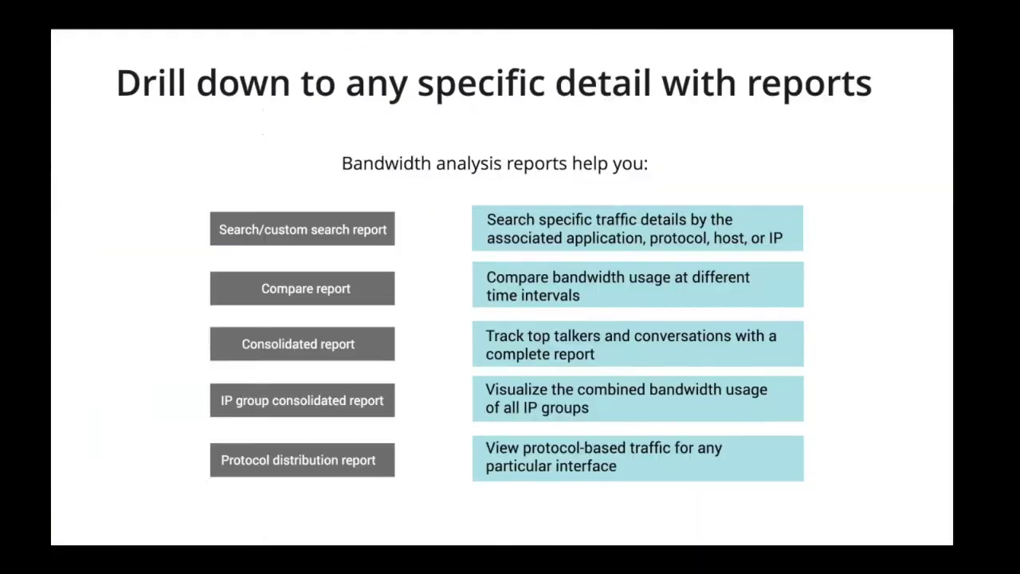
key(Right)
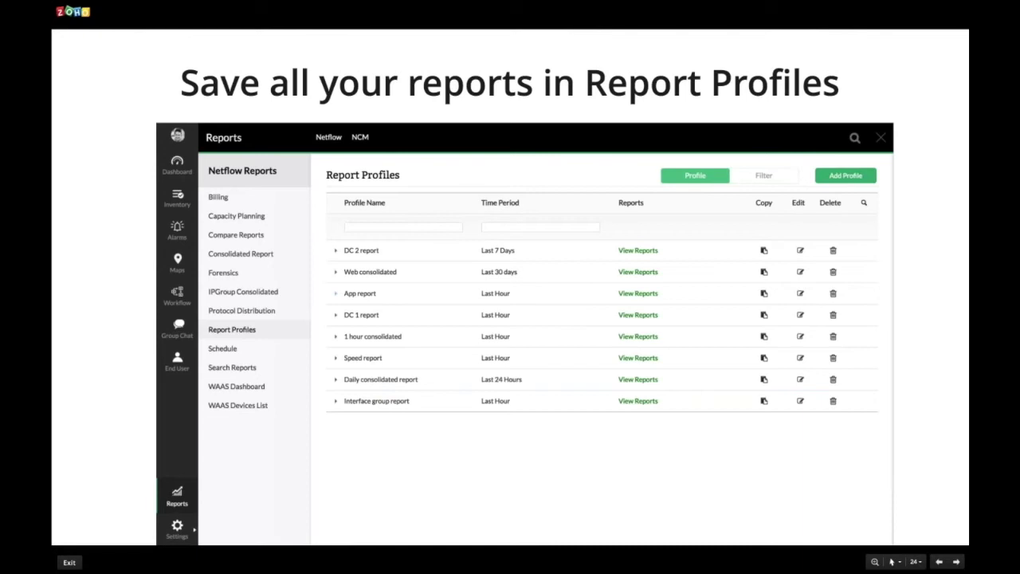
key(Right)
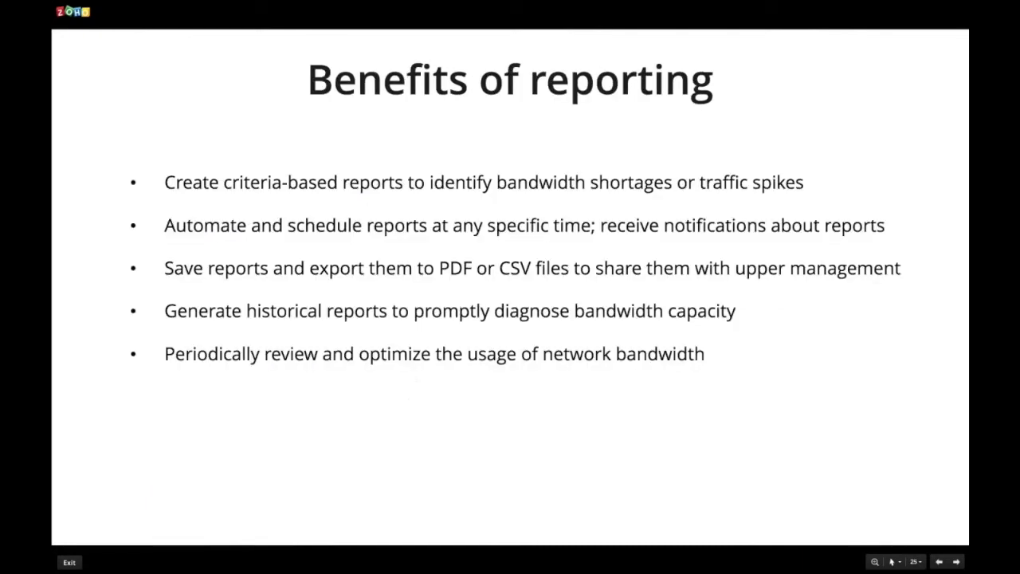
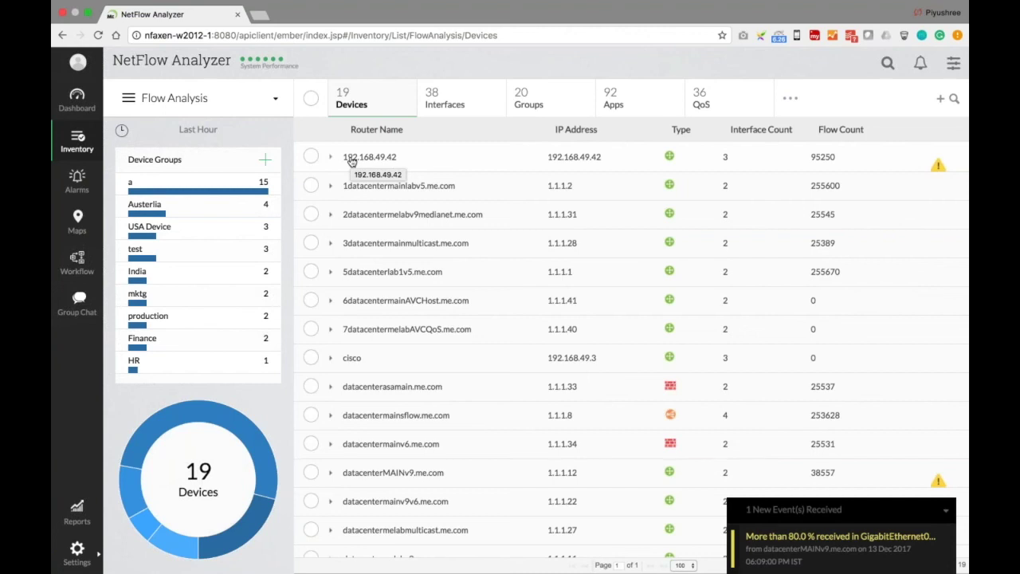
Open the traffic snapshot of device 192.168.49.42 from the inventory and show its ACL list
click(352, 158)
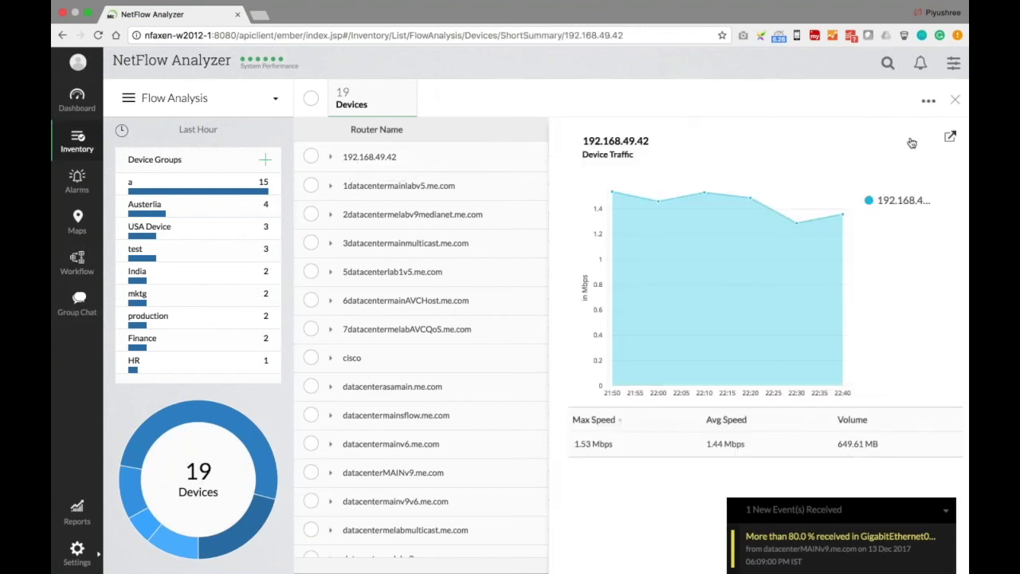
click(950, 137)
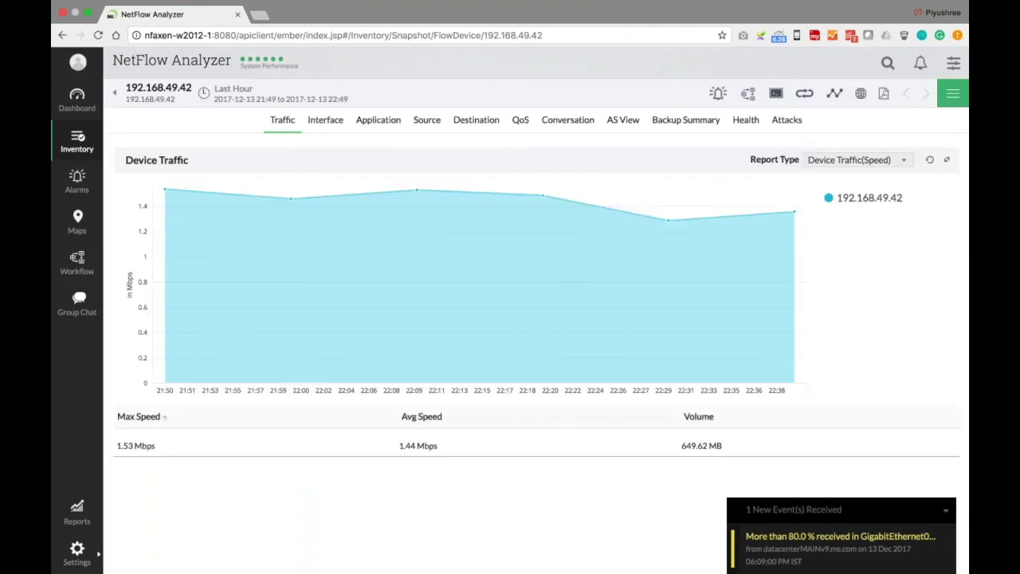
click(953, 95)
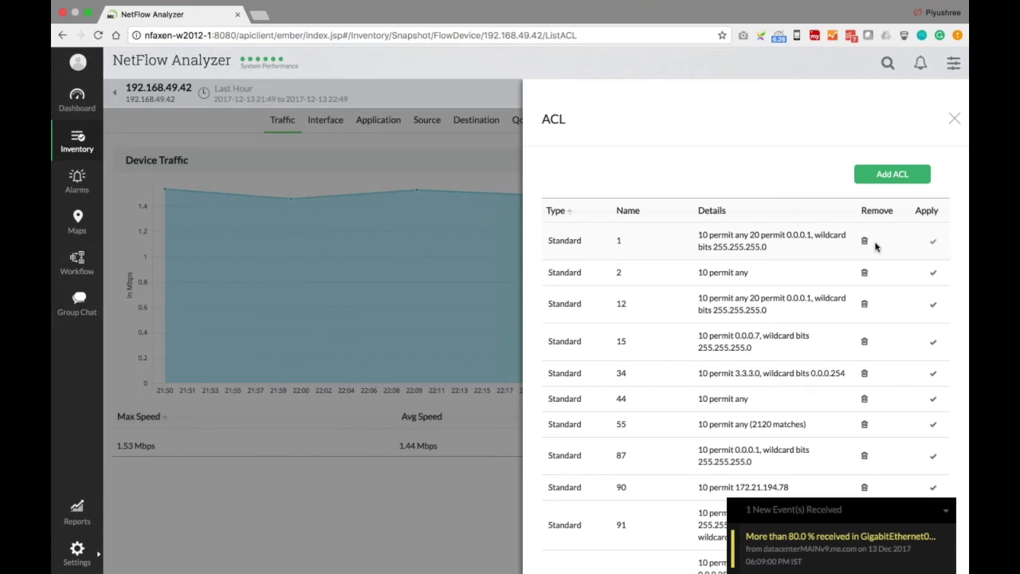
Open a new ACL form for the device and examine the Extended and Standard type options
click(892, 174)
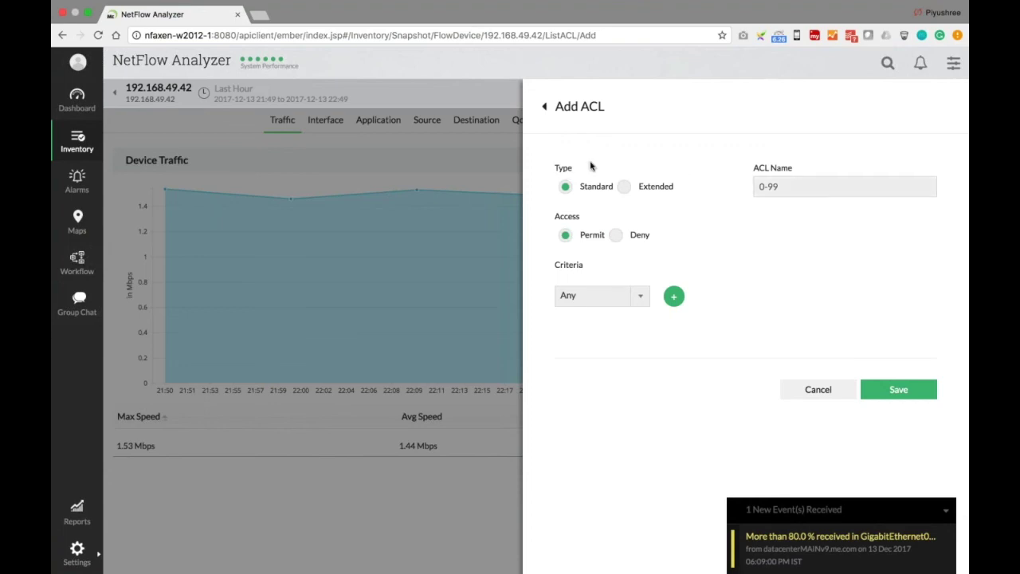
click(629, 190)
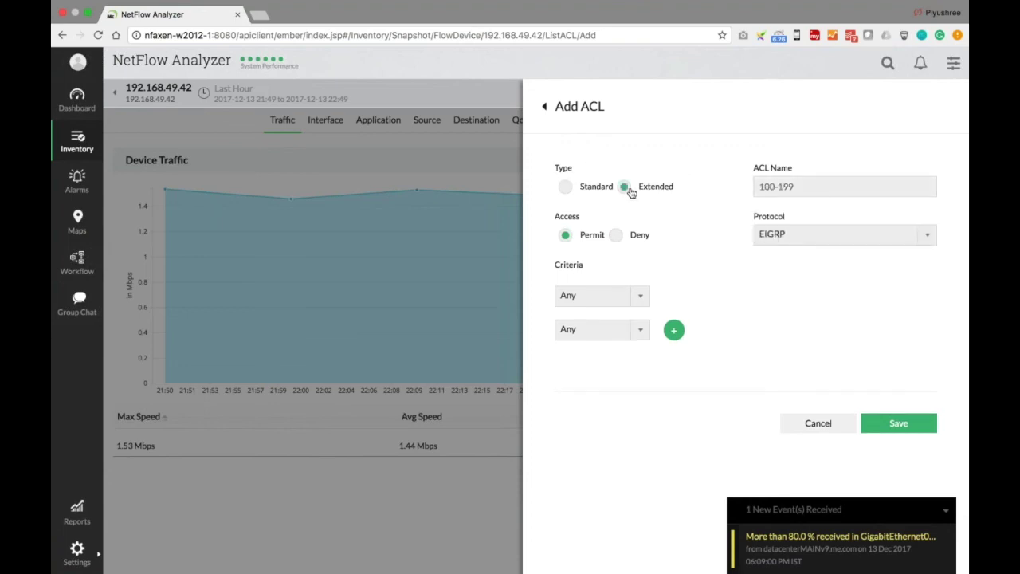
click(566, 188)
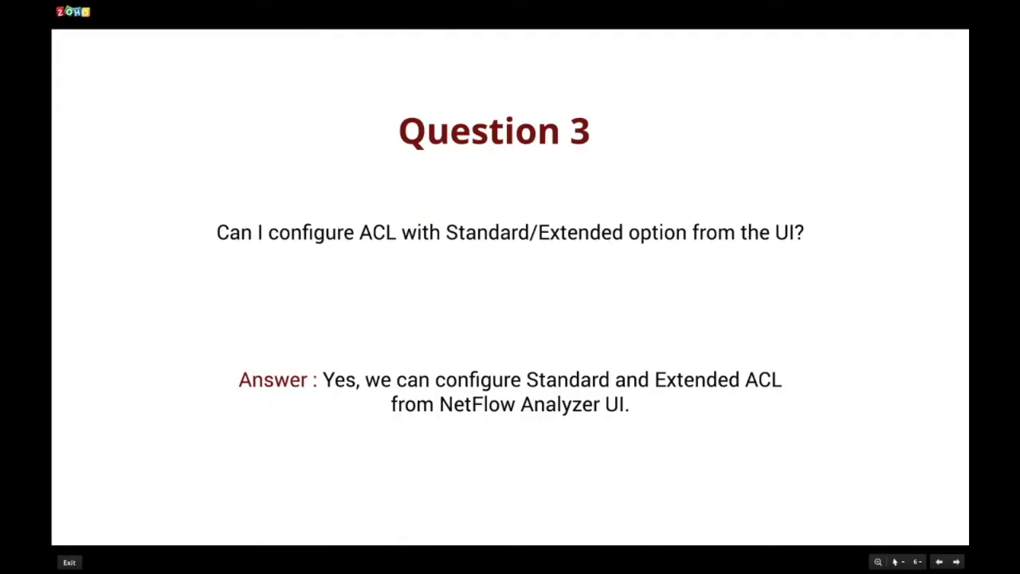
key(Right)
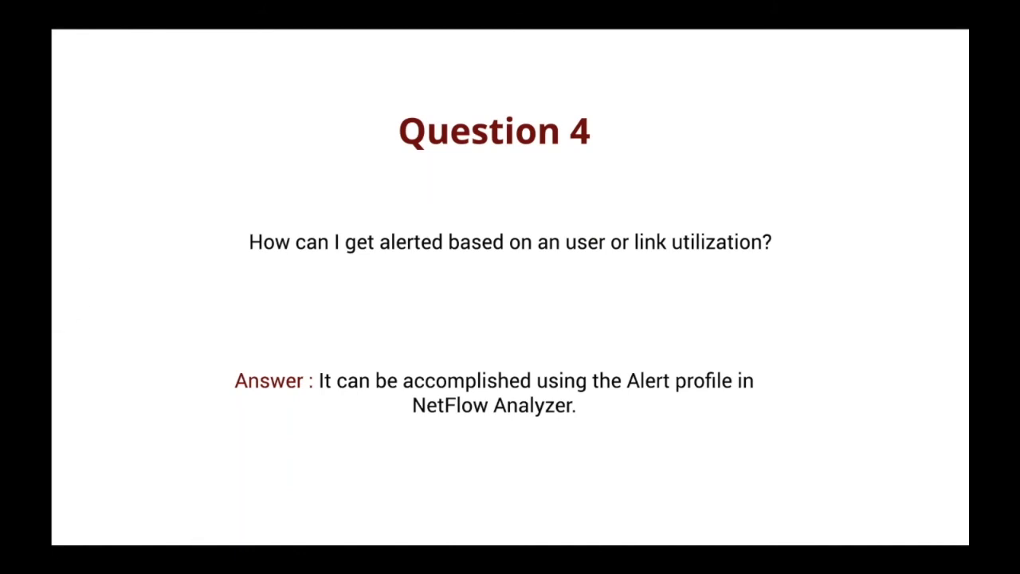
key(ctrl+Left)
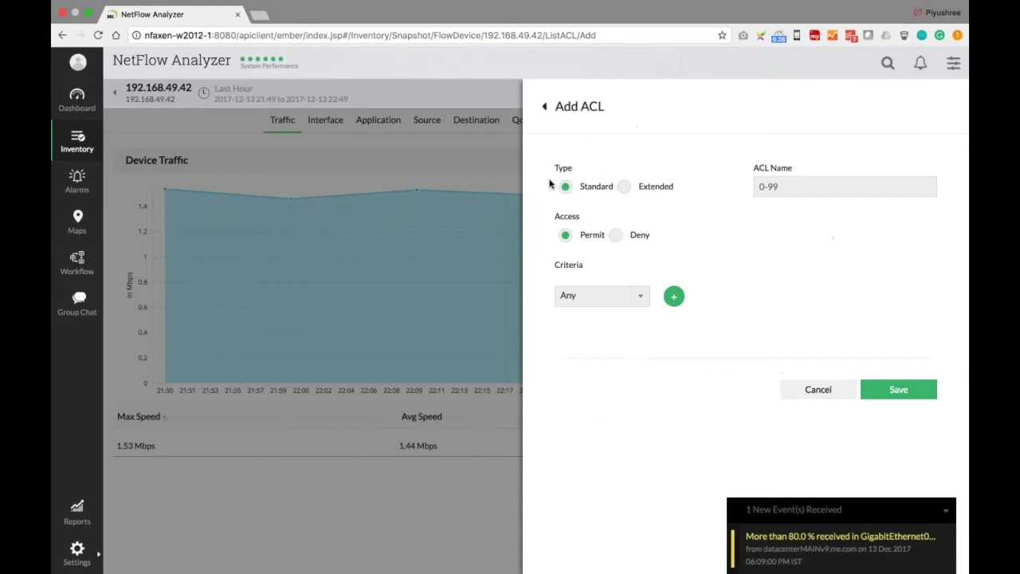
Go to the alert profiles in the Netflow settings and start adding a new alert profile
click(77, 552)
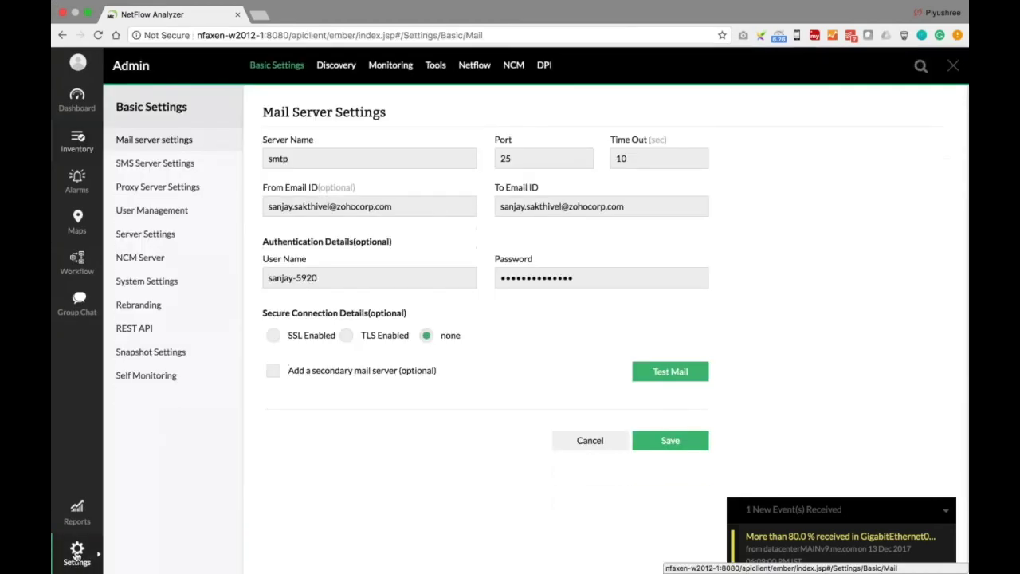
click(475, 64)
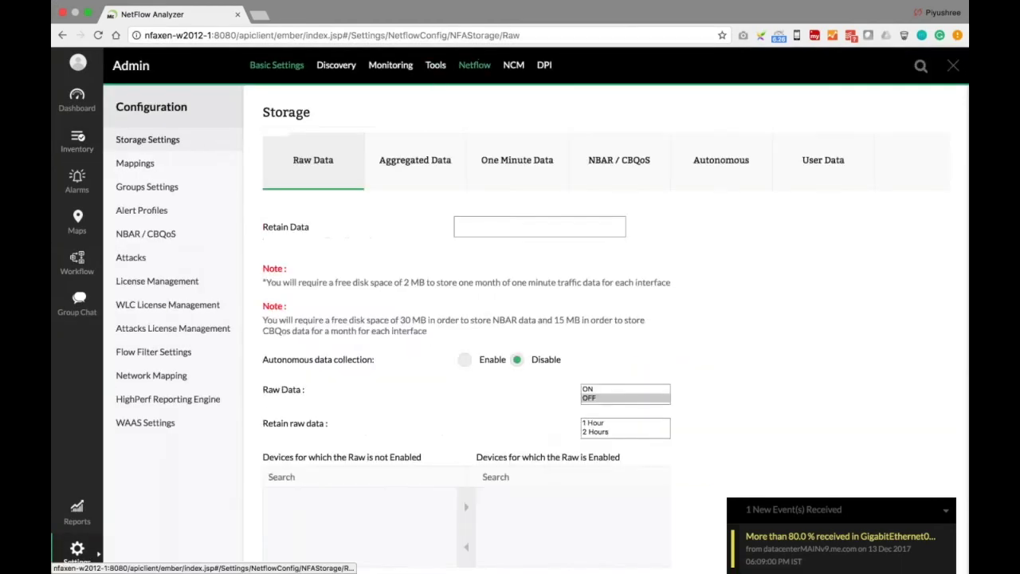
click(144, 213)
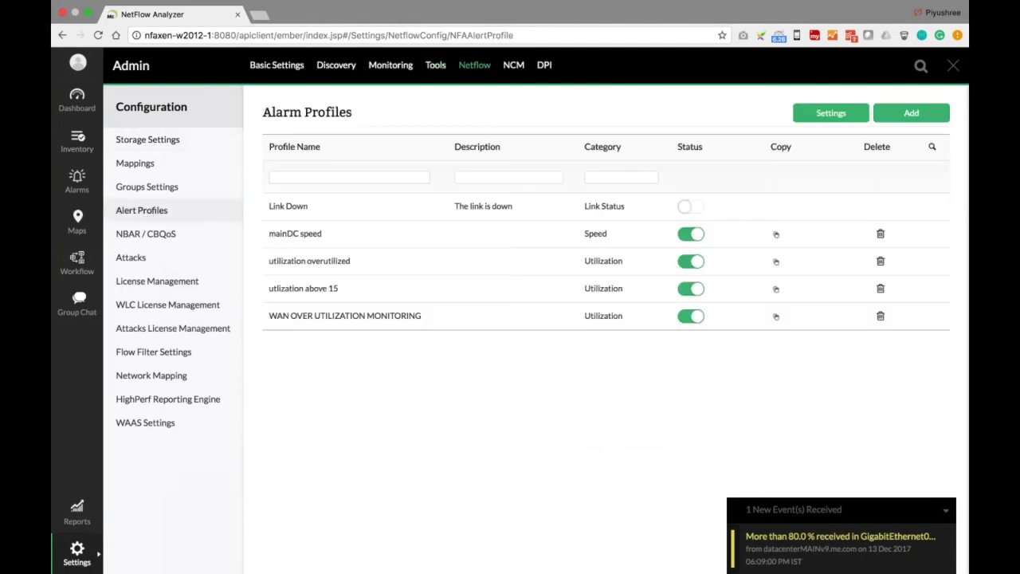
click(912, 114)
click(342, 265)
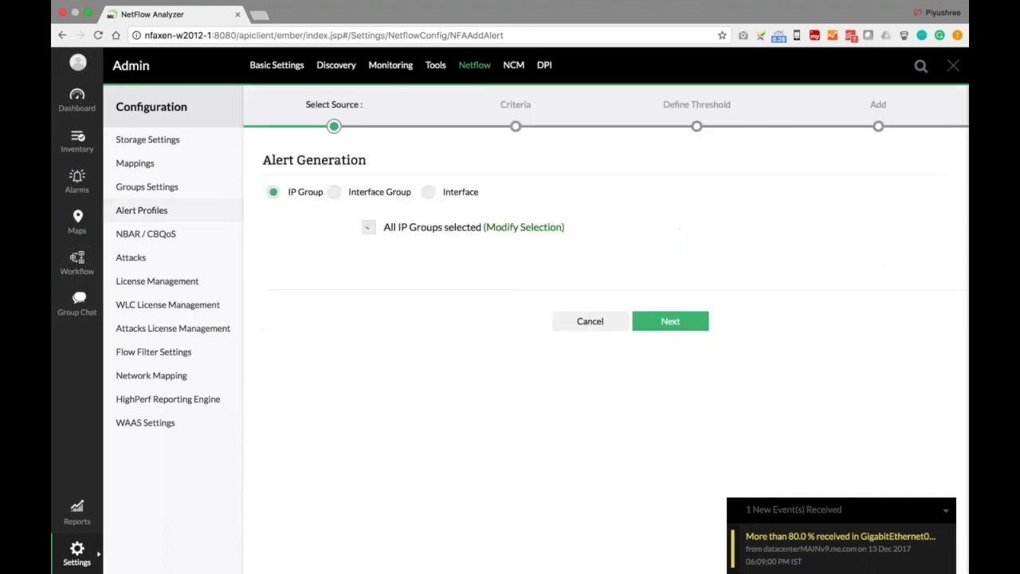
Set the alert profile's source to Interface instead of IP Group and proceed to the criteria
click(659, 319)
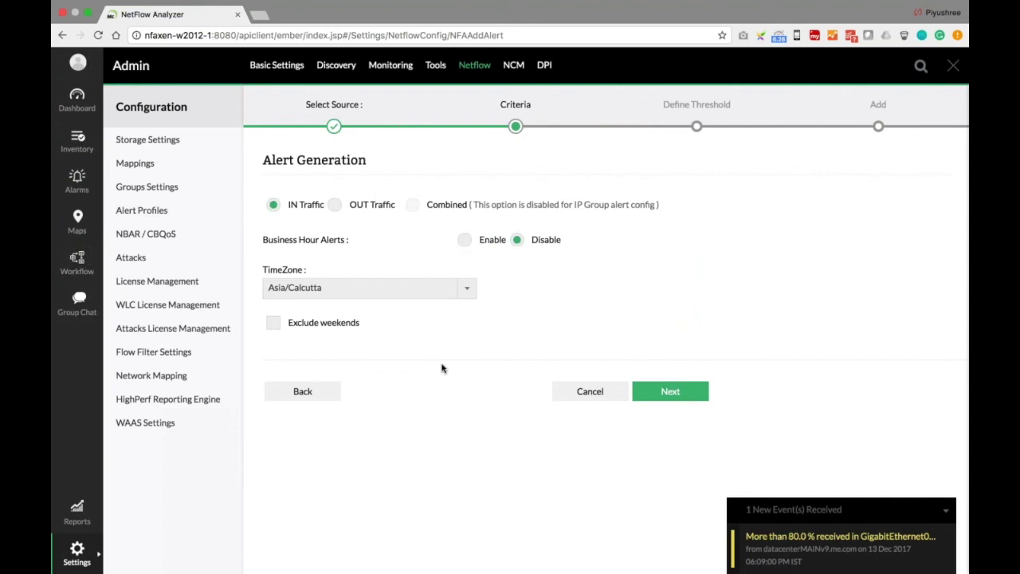
click(303, 391)
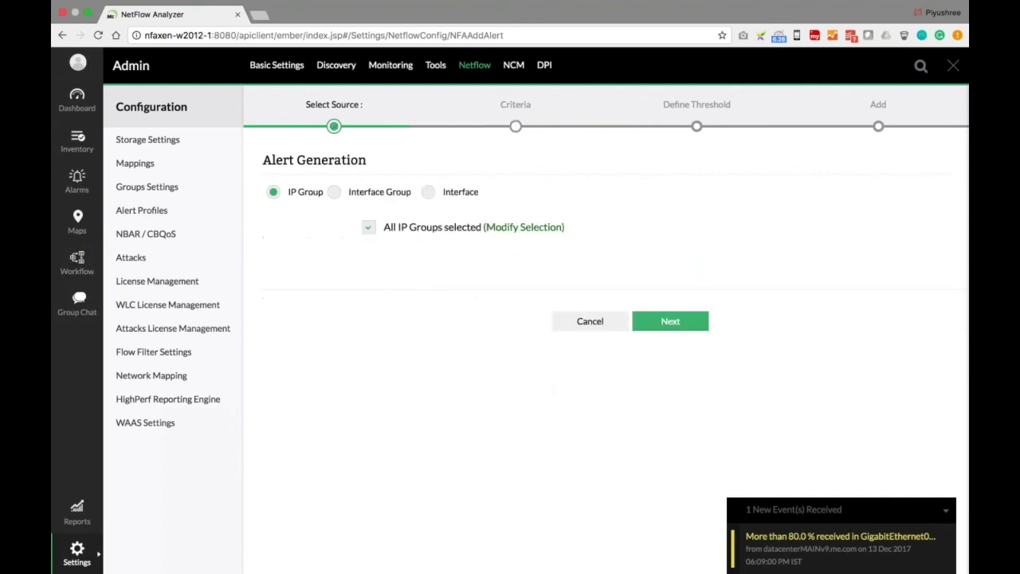
click(429, 193)
click(642, 311)
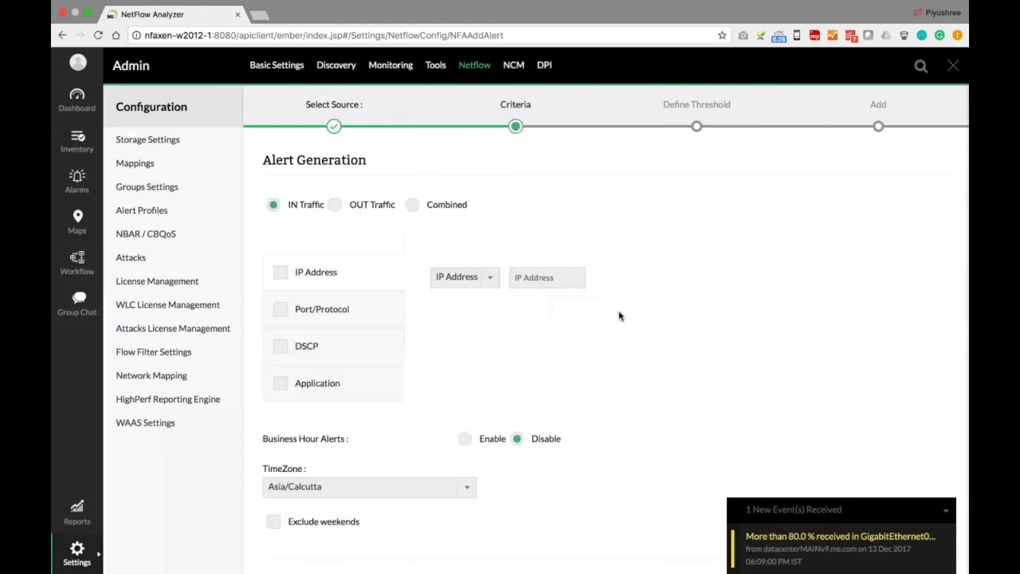
Add an IP Address criterion of 1.1.1.1 for IN Traffic to the alert profile and proceed to the threshold definition
click(280, 275)
click(945, 509)
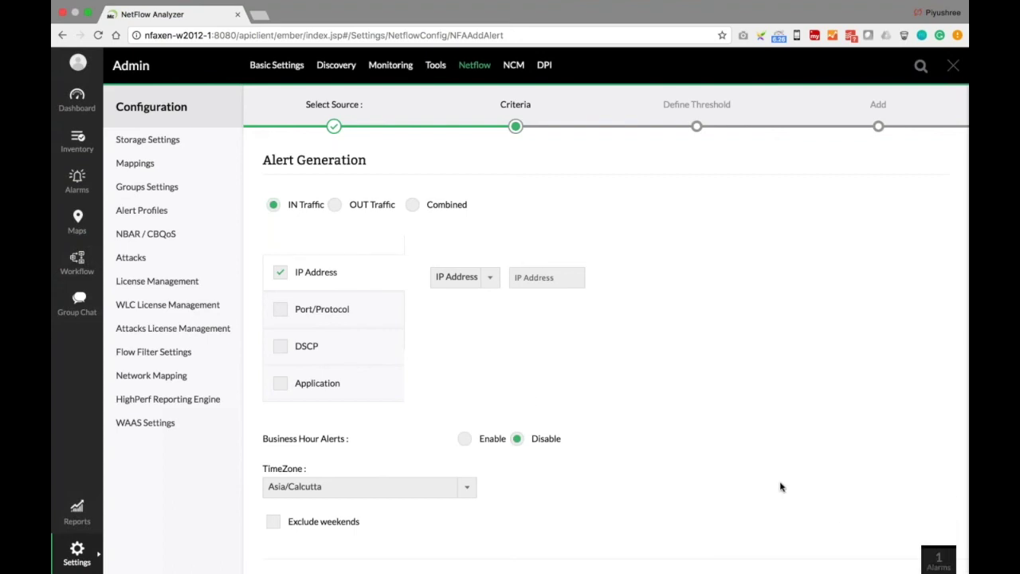
scroll(781, 487, down, 2)
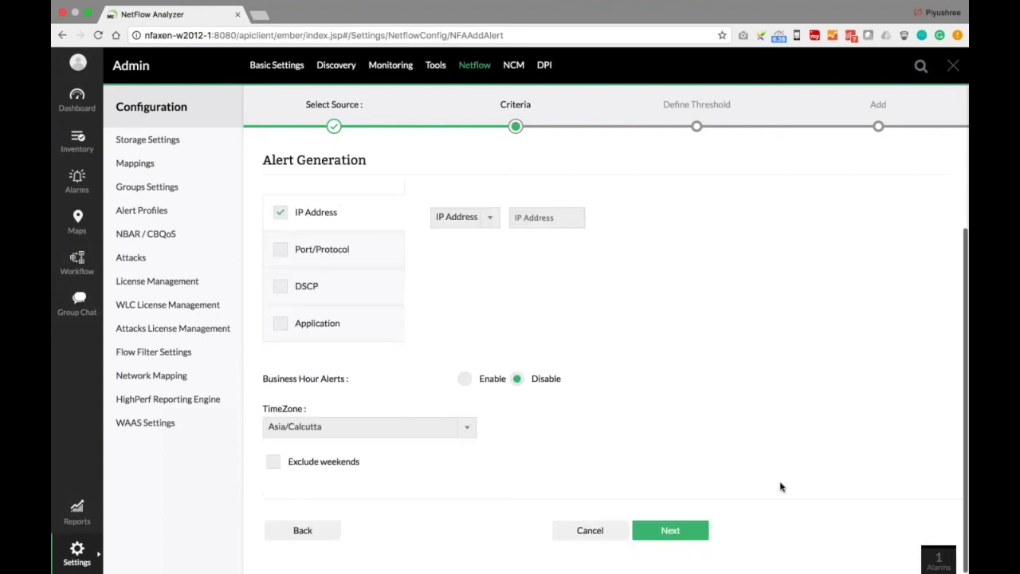
click(693, 531)
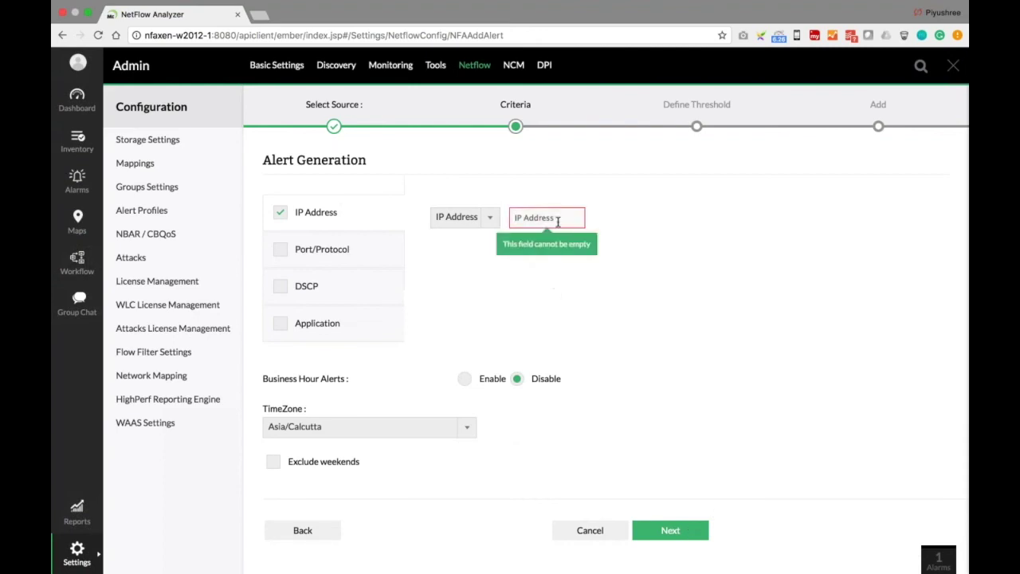
text(1.1.1.1)
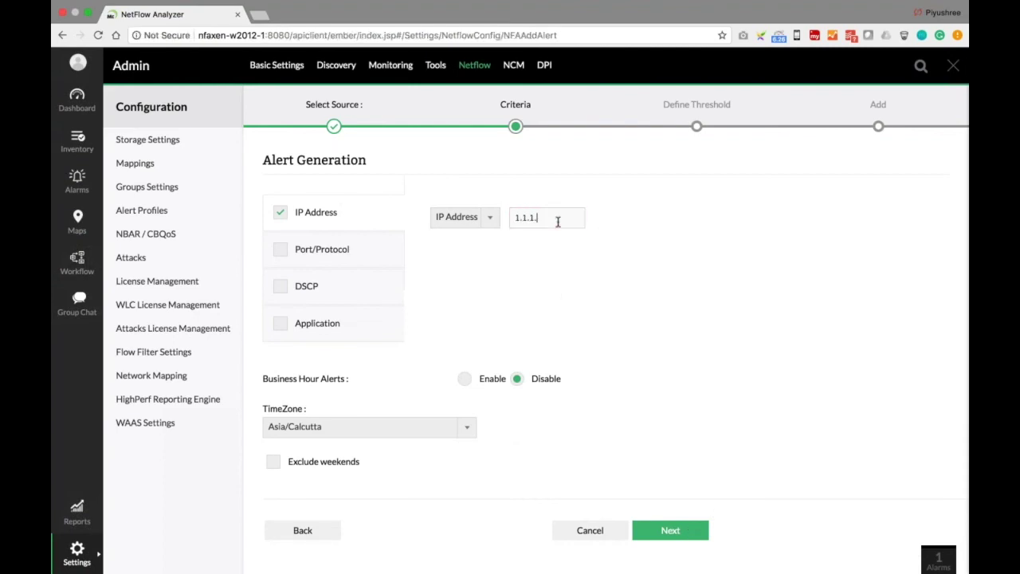
click(665, 538)
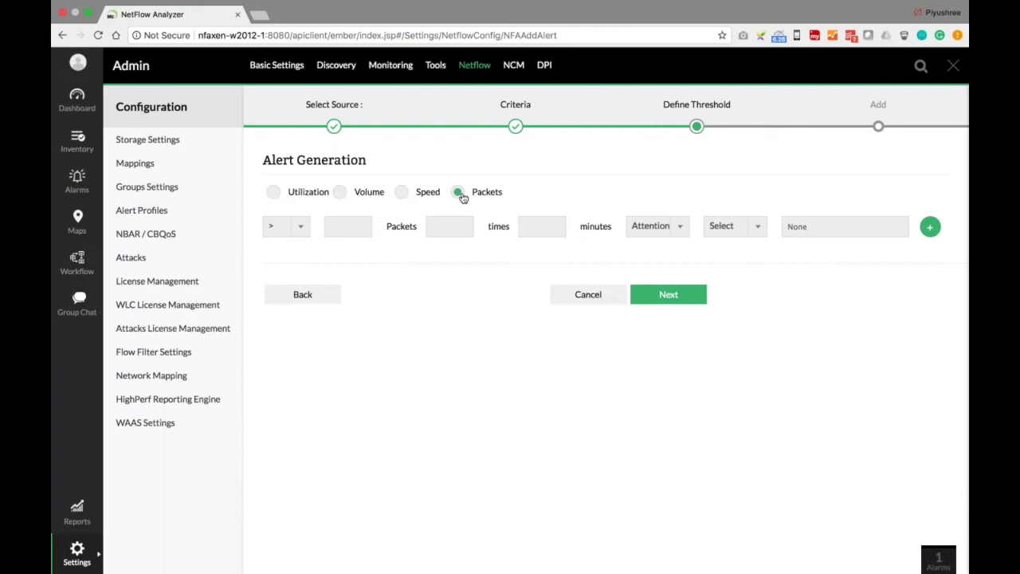
Switch the alert profile's threshold basis to Utilization and examine its condition fields
click(273, 196)
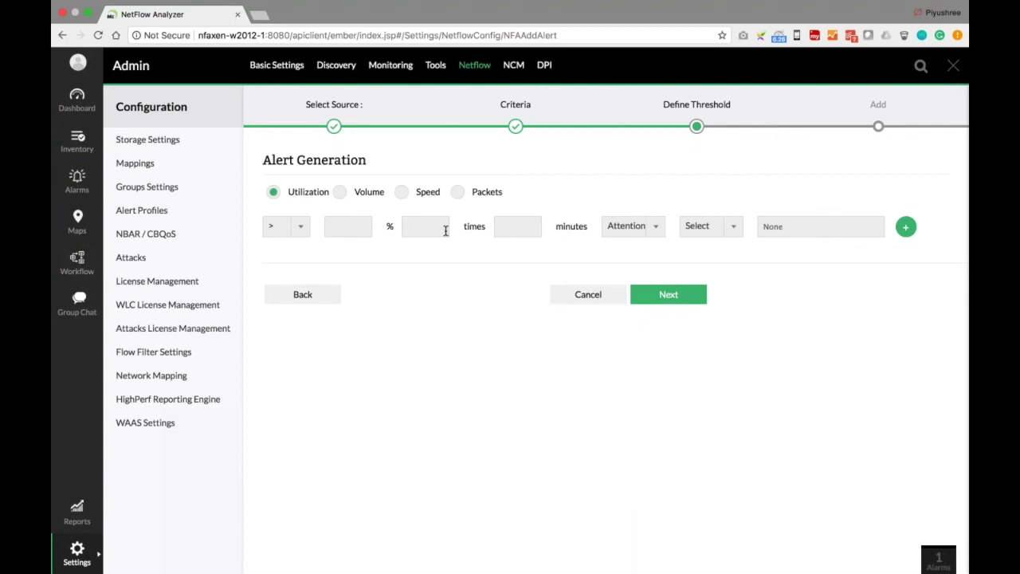
key(ctrl+Right)
key(Right)
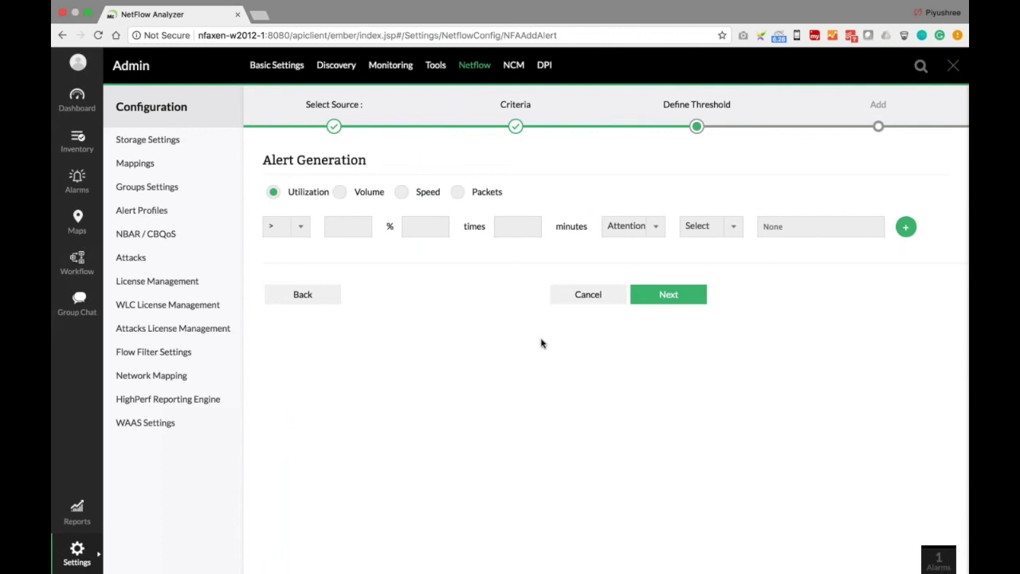
Go to the Netflow report profiles in Reports and show the report filters list
click(77, 514)
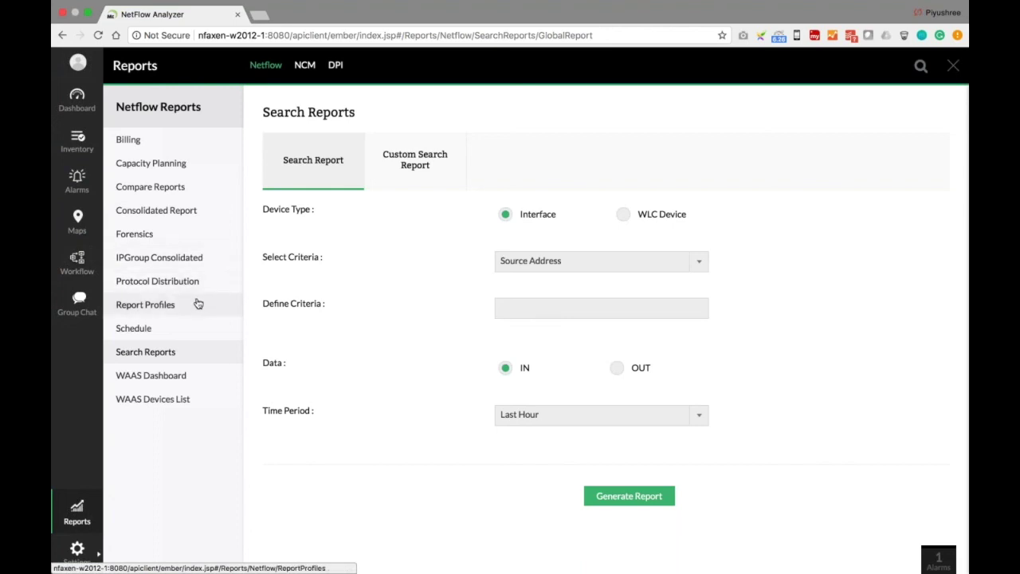
click(171, 310)
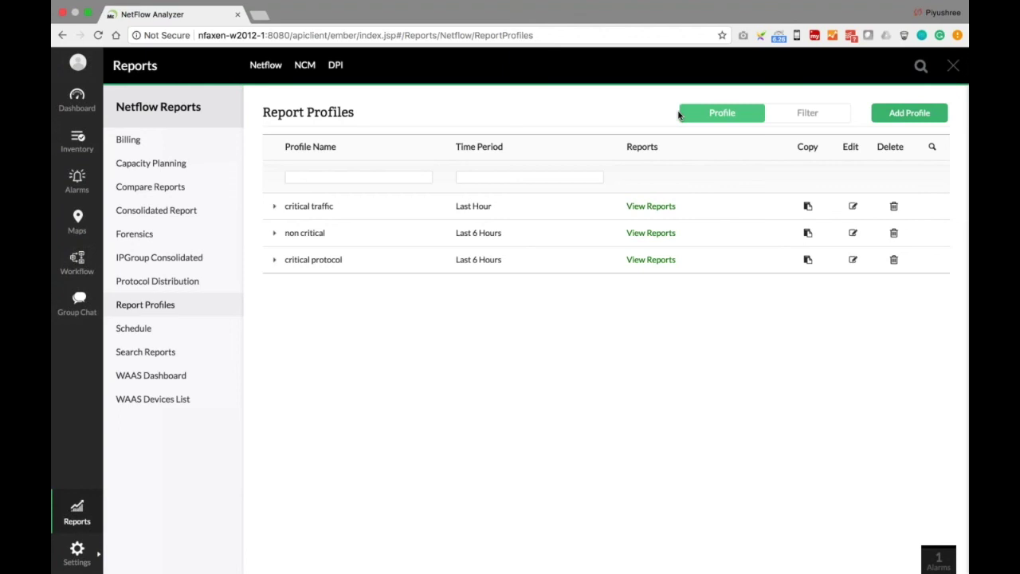
click(808, 113)
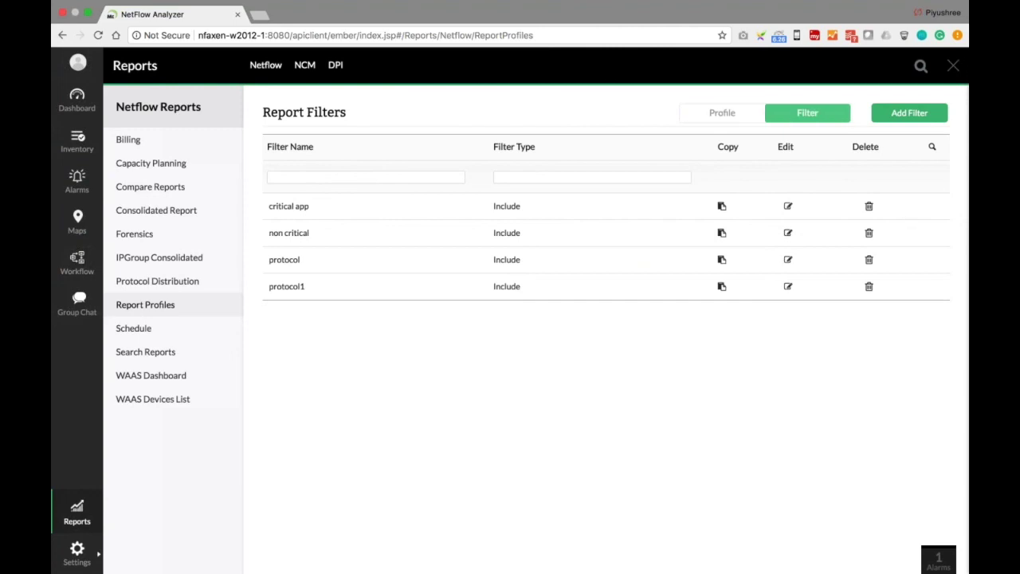
Open a new report filter form, examine its filter types and Source criteria options, and close it without saving
click(910, 113)
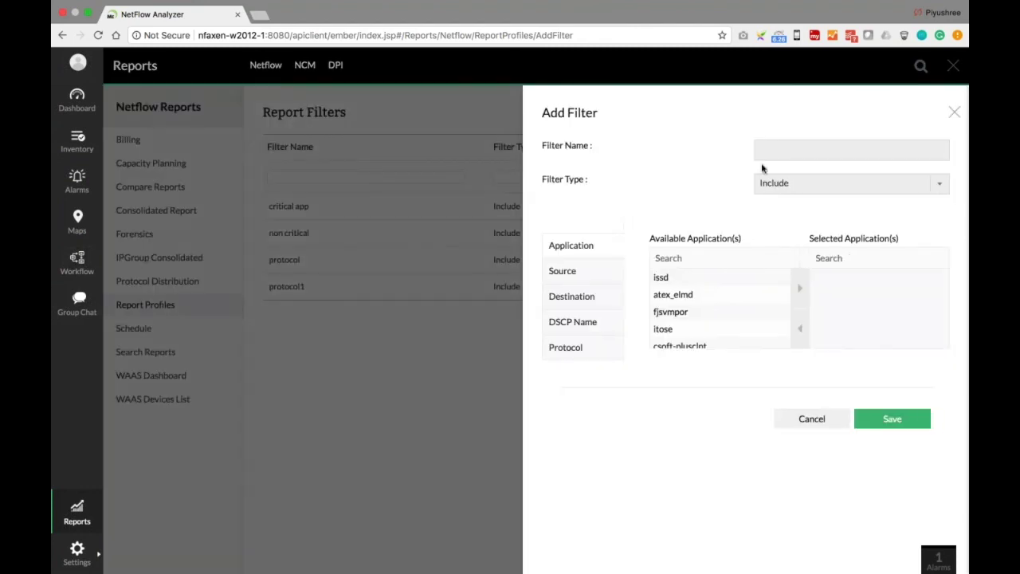
click(801, 190)
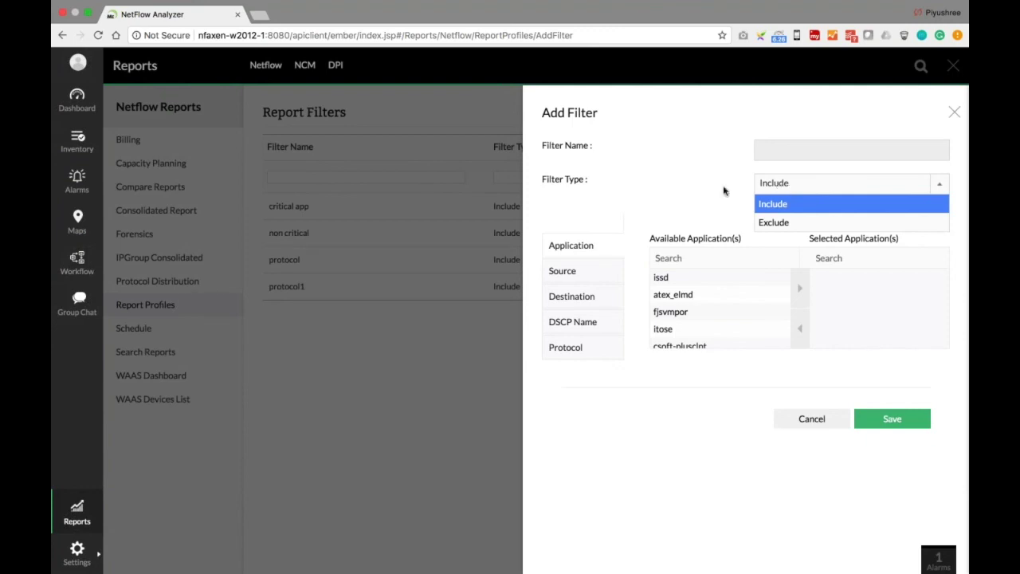
click(644, 205)
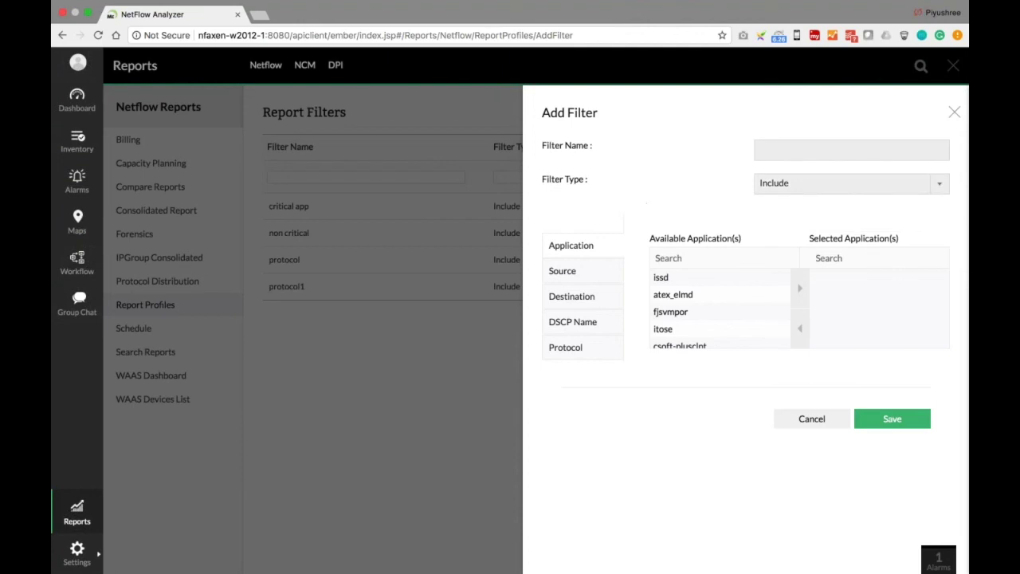
click(582, 280)
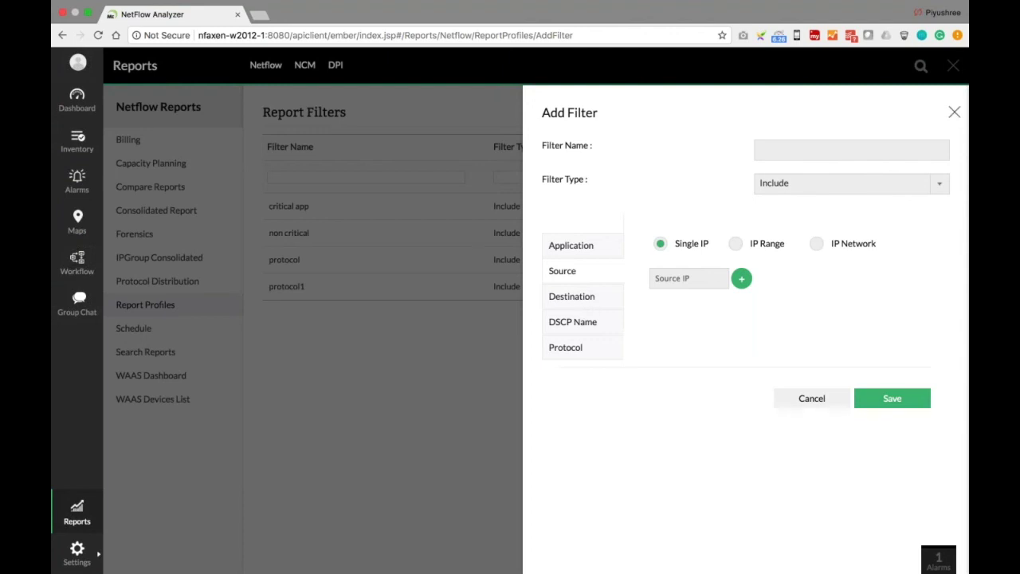
click(955, 114)
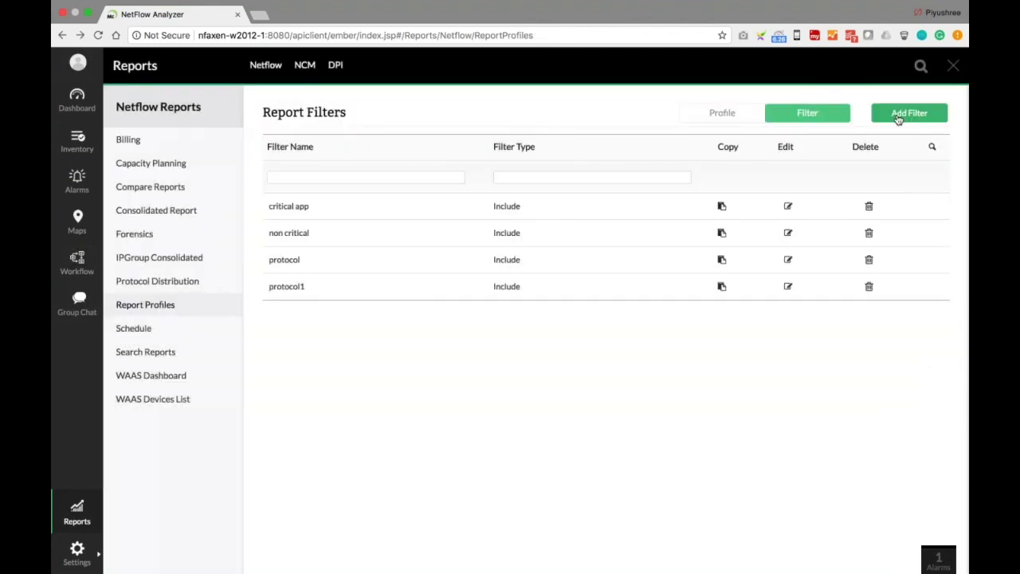
Return to the report profiles, open a new profile form and browse its list of available reports
click(727, 121)
click(909, 113)
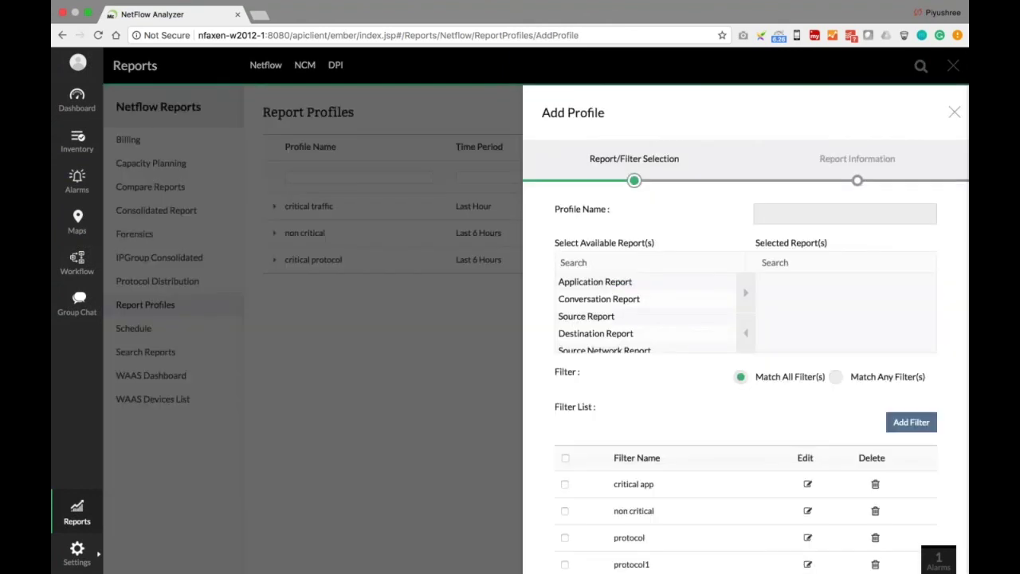
click(699, 284)
key(Down)
key(Down)
key(Down)
key(Down)
key(Down)
key(Down)
key(Down)
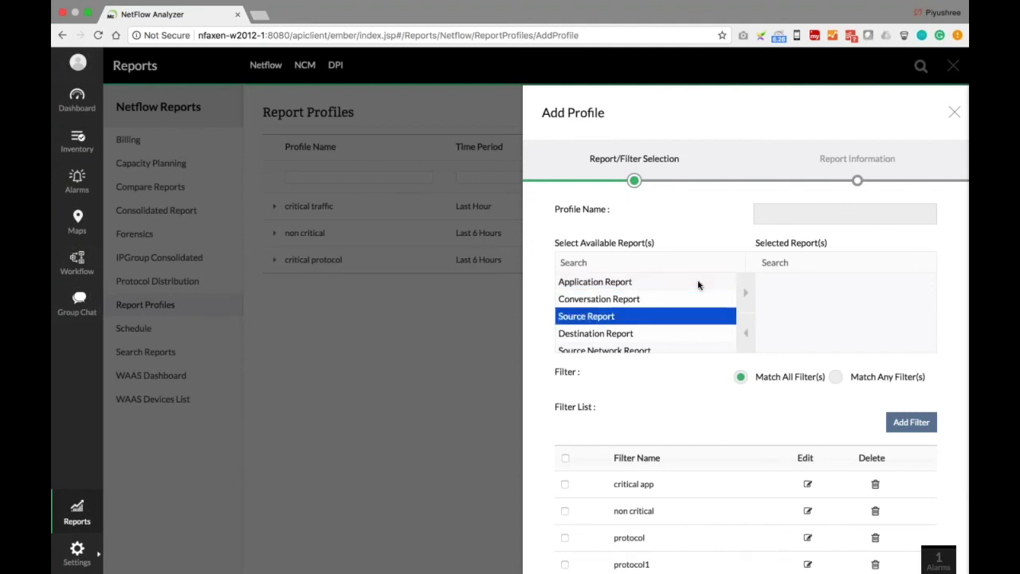
key(Up)
key(Up)
key(Up)
key(Up)
key(Up)
key(Up)
key(Up)
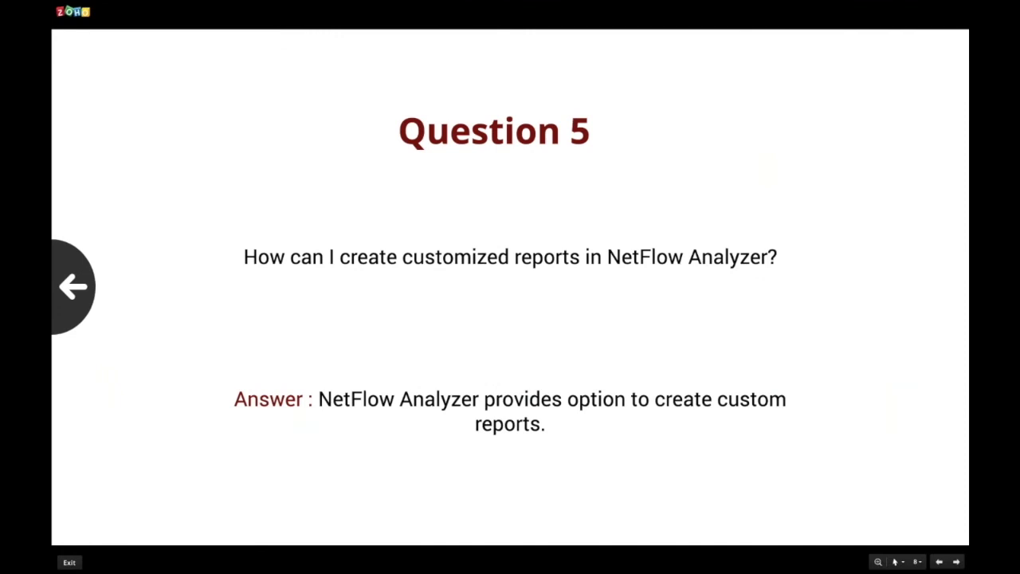
key(Right)
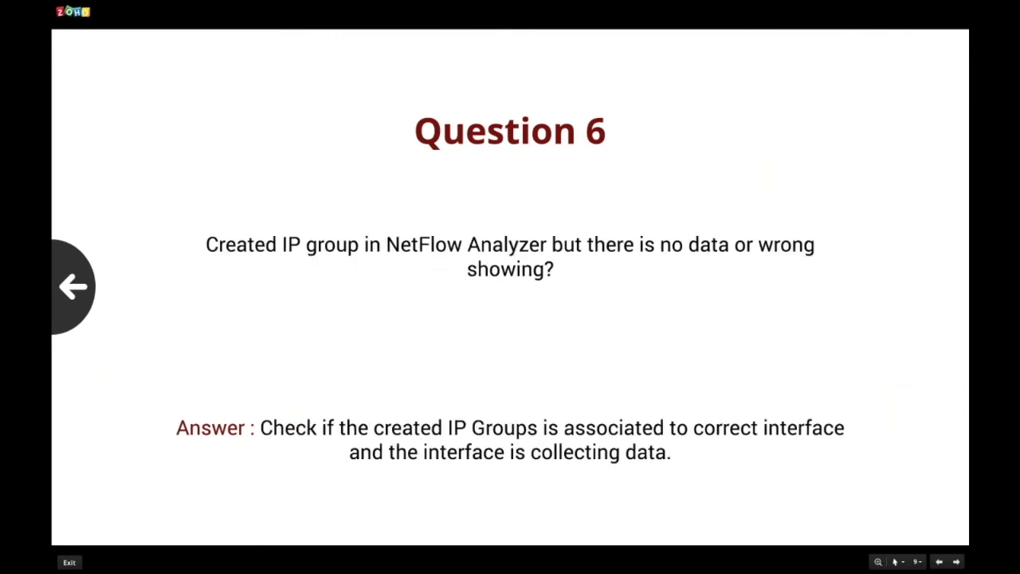